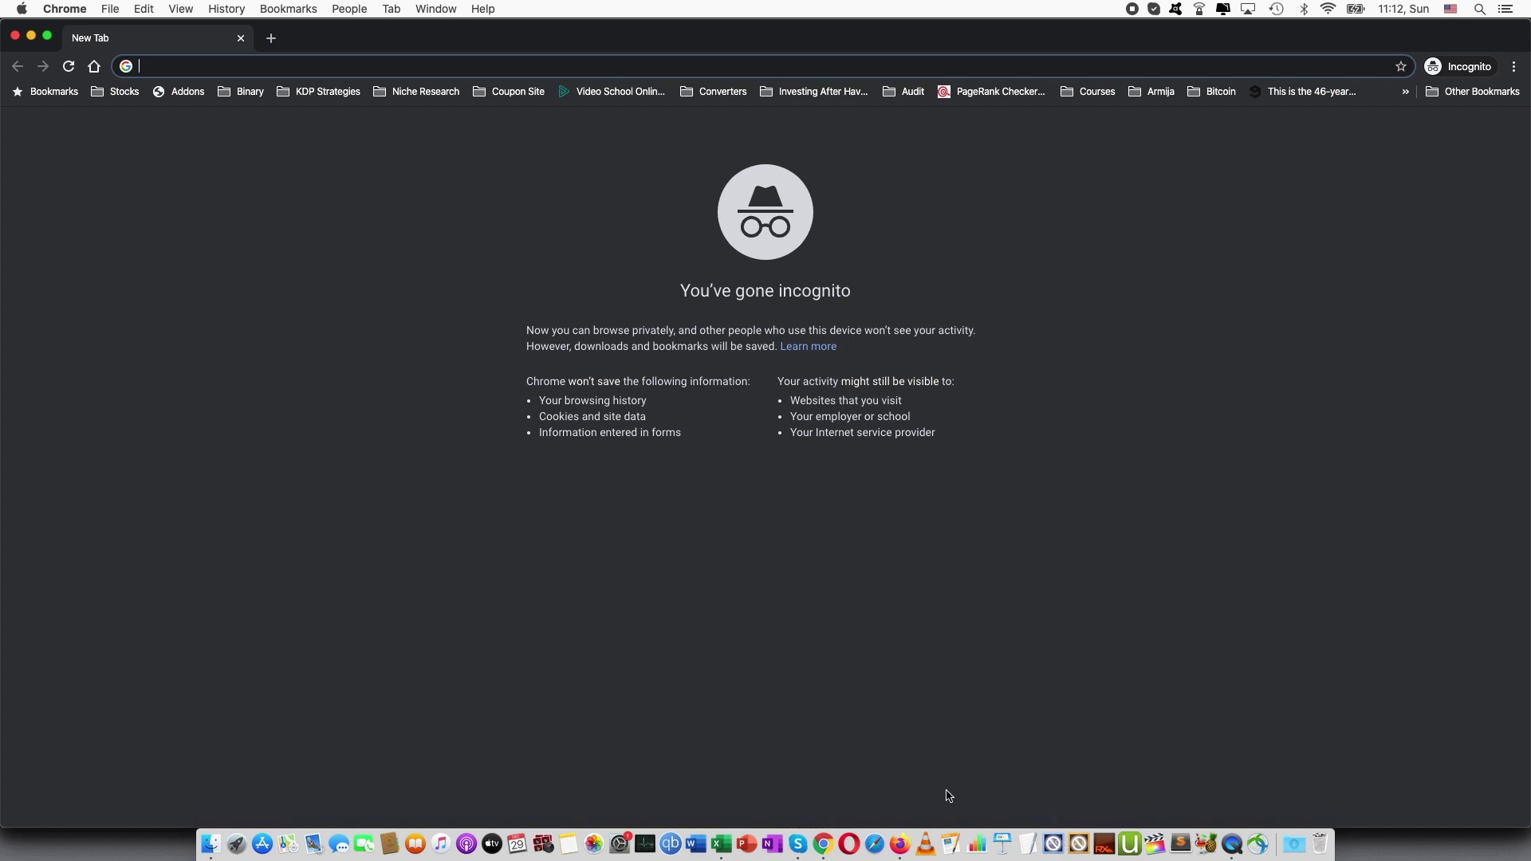
# Try launching Adobe Photoshop CS6 from the Dock and dismiss the needs-update warning.
pyautogui.click(1054, 846)
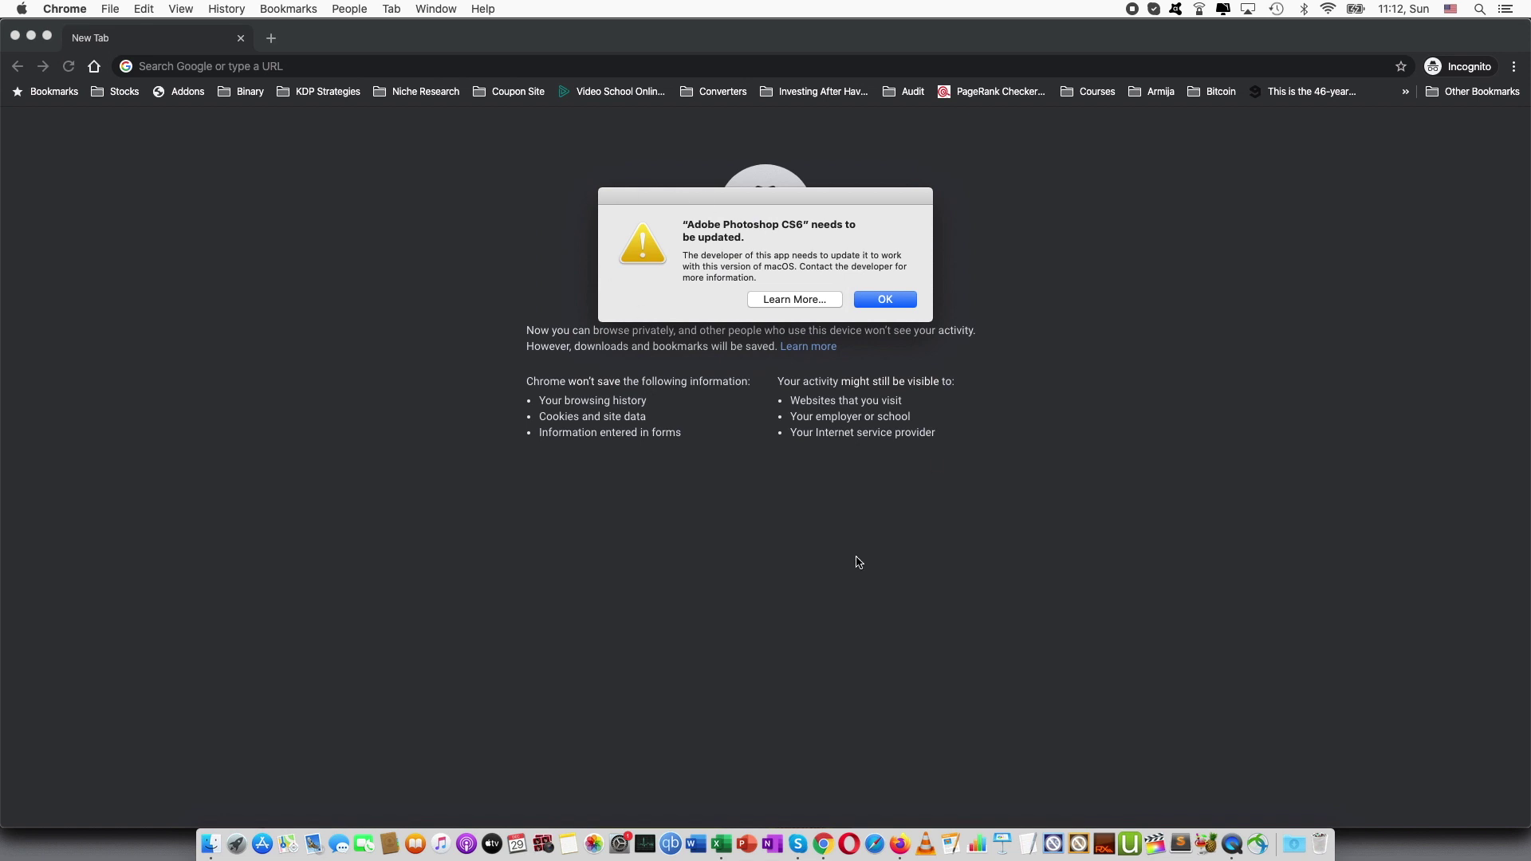
pyautogui.click(1052, 845)
pyautogui.click(871, 300)
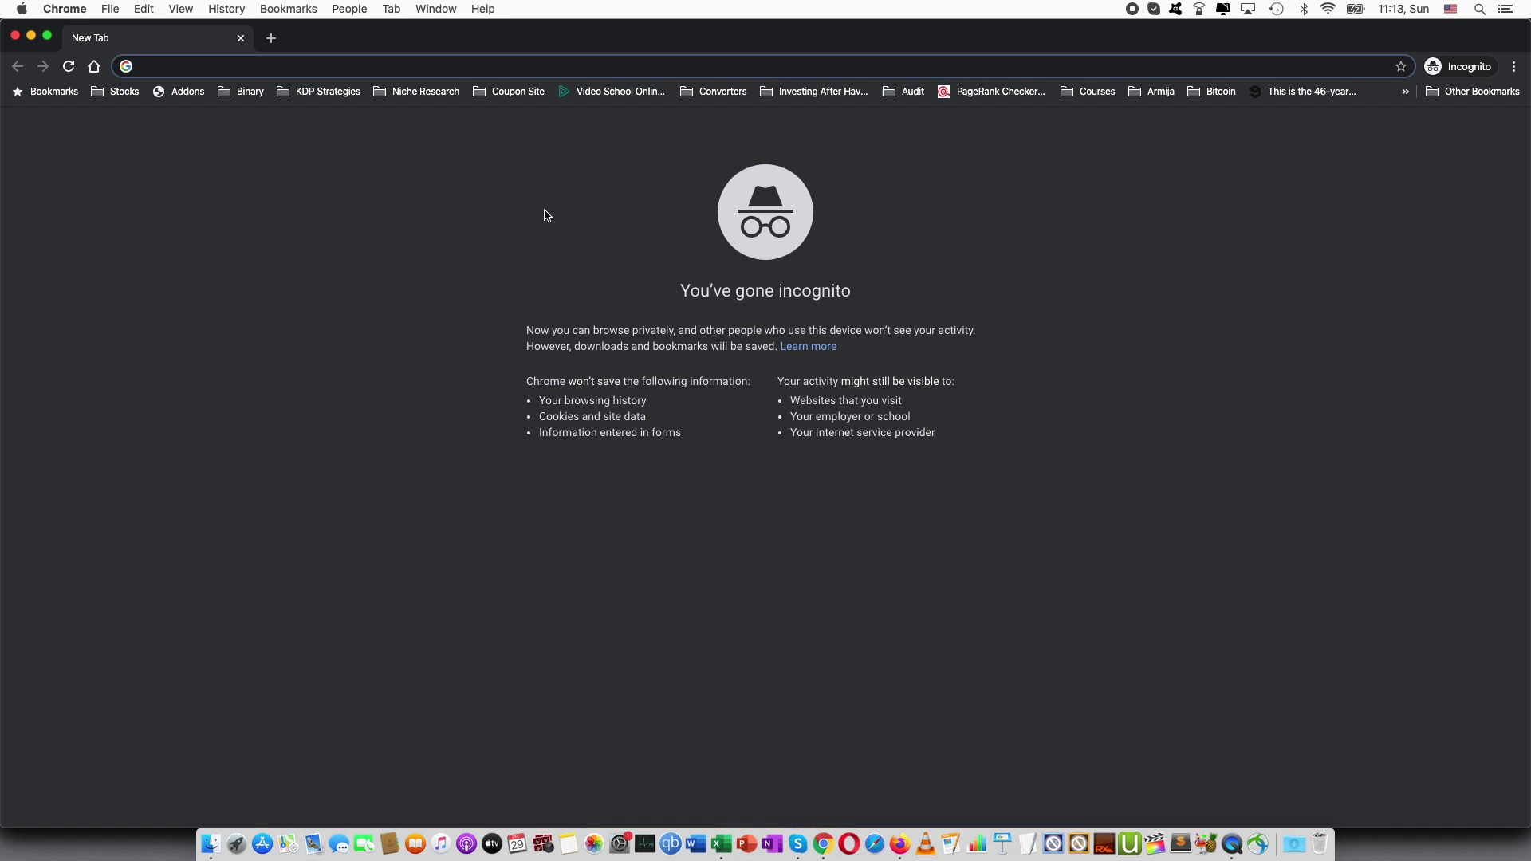
# Bring up the System Report from the Apple menu's About This Mac overview.
pyautogui.click(30, 11)
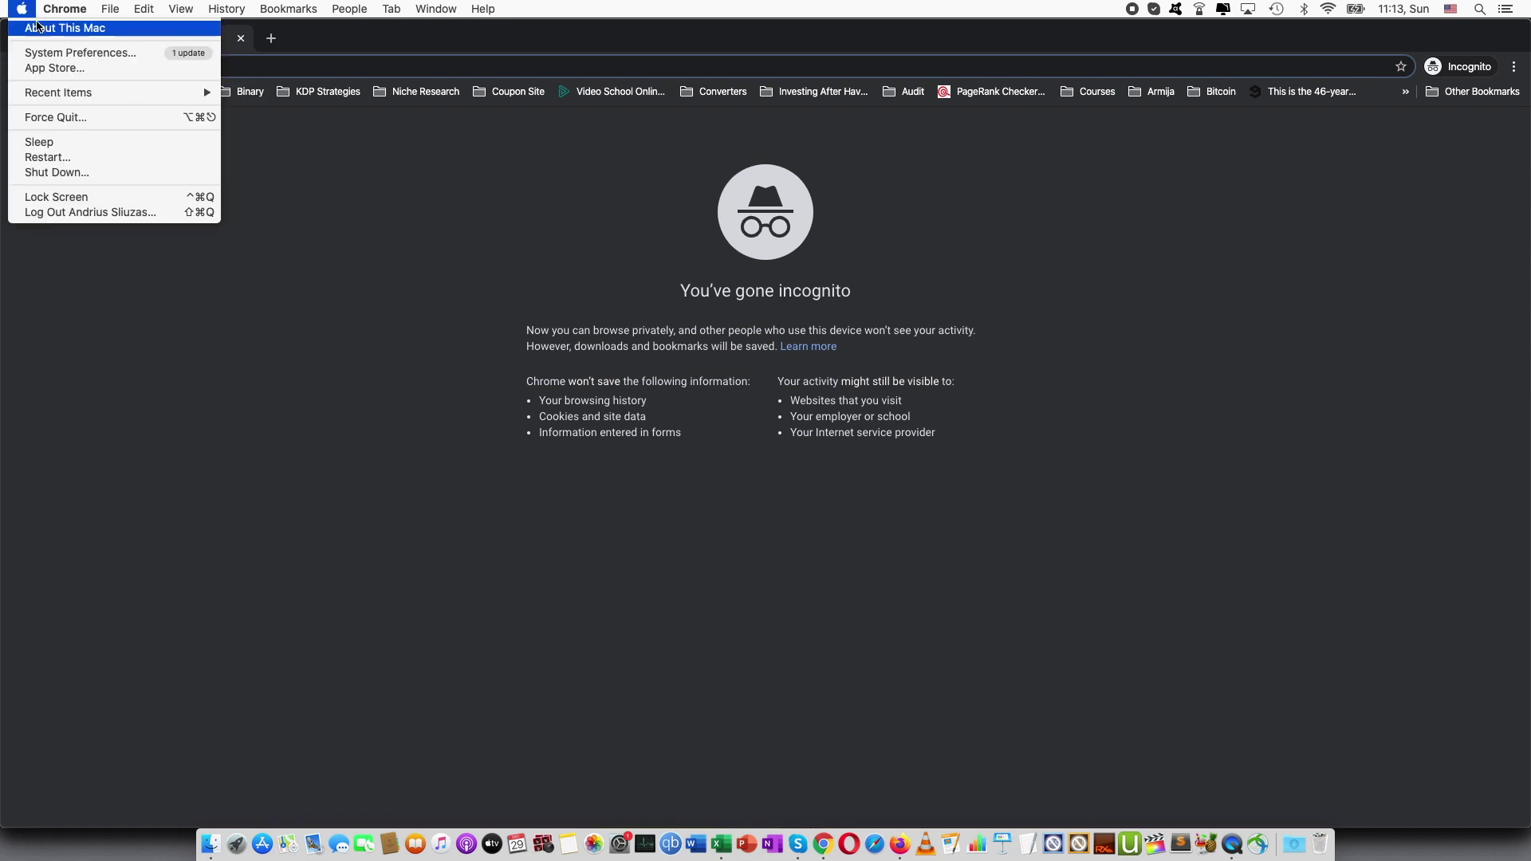
pyautogui.click(48, 31)
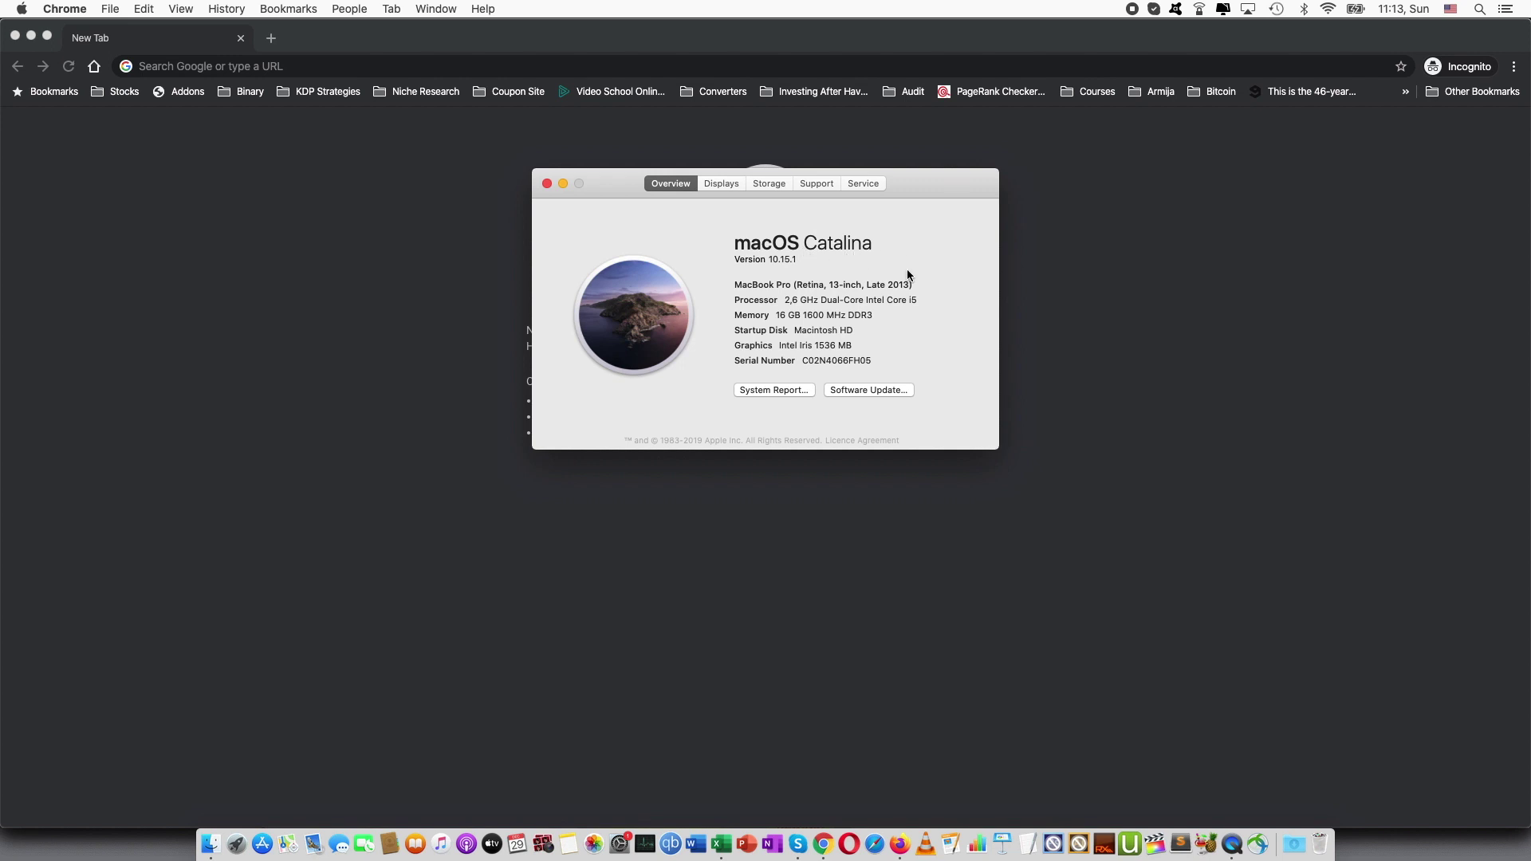
pyautogui.click(795, 392)
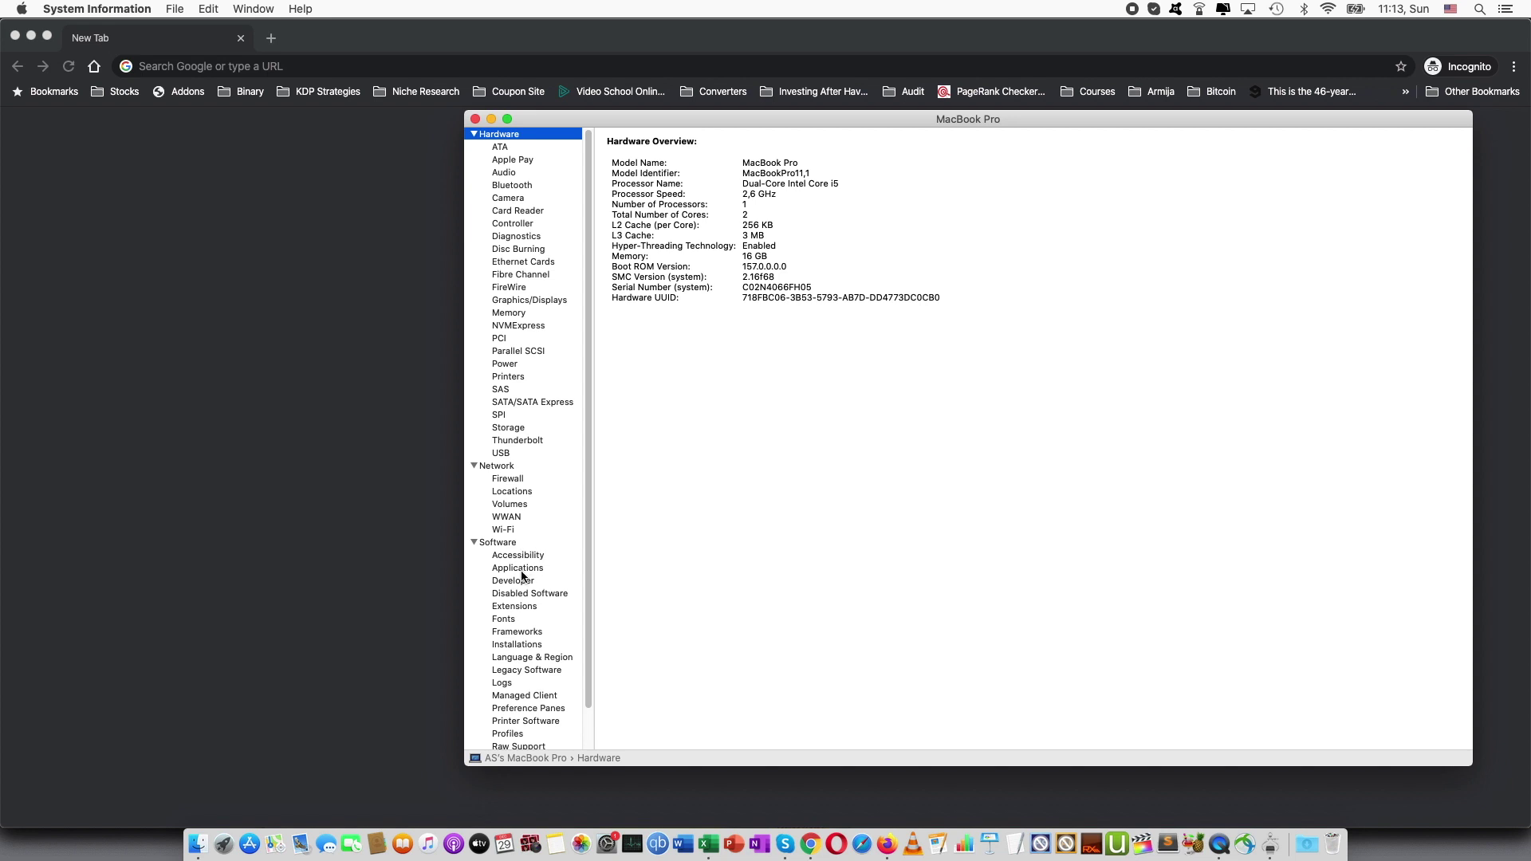
# Verify Adobe Photoshop CS6 is listed as 64-bit under Applications, then close System Information and About This Mac.
pyautogui.click(523, 569)
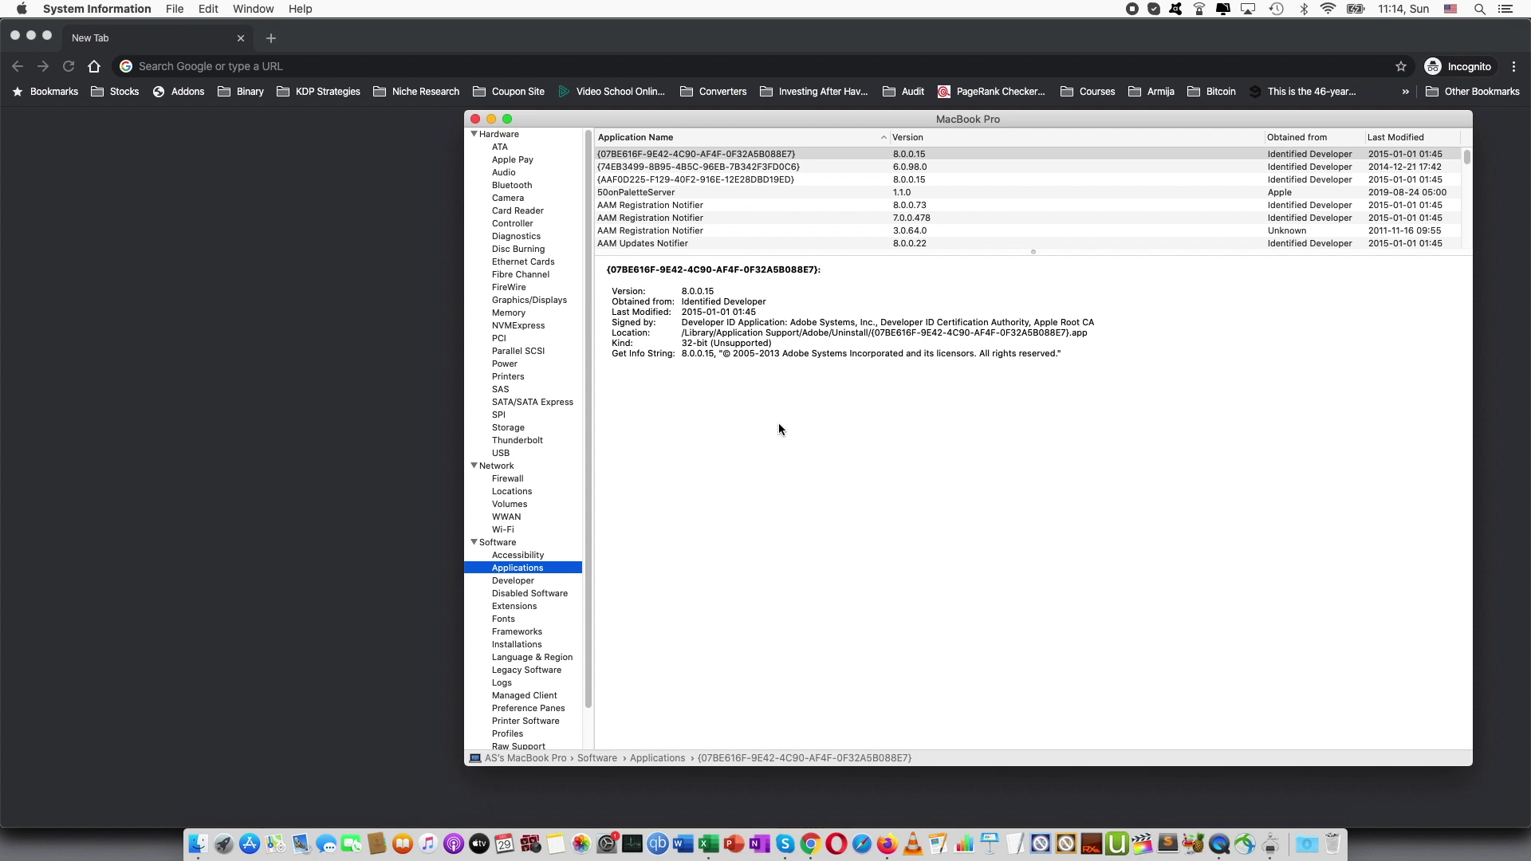
pyautogui.scroll(-2, 732, 170)
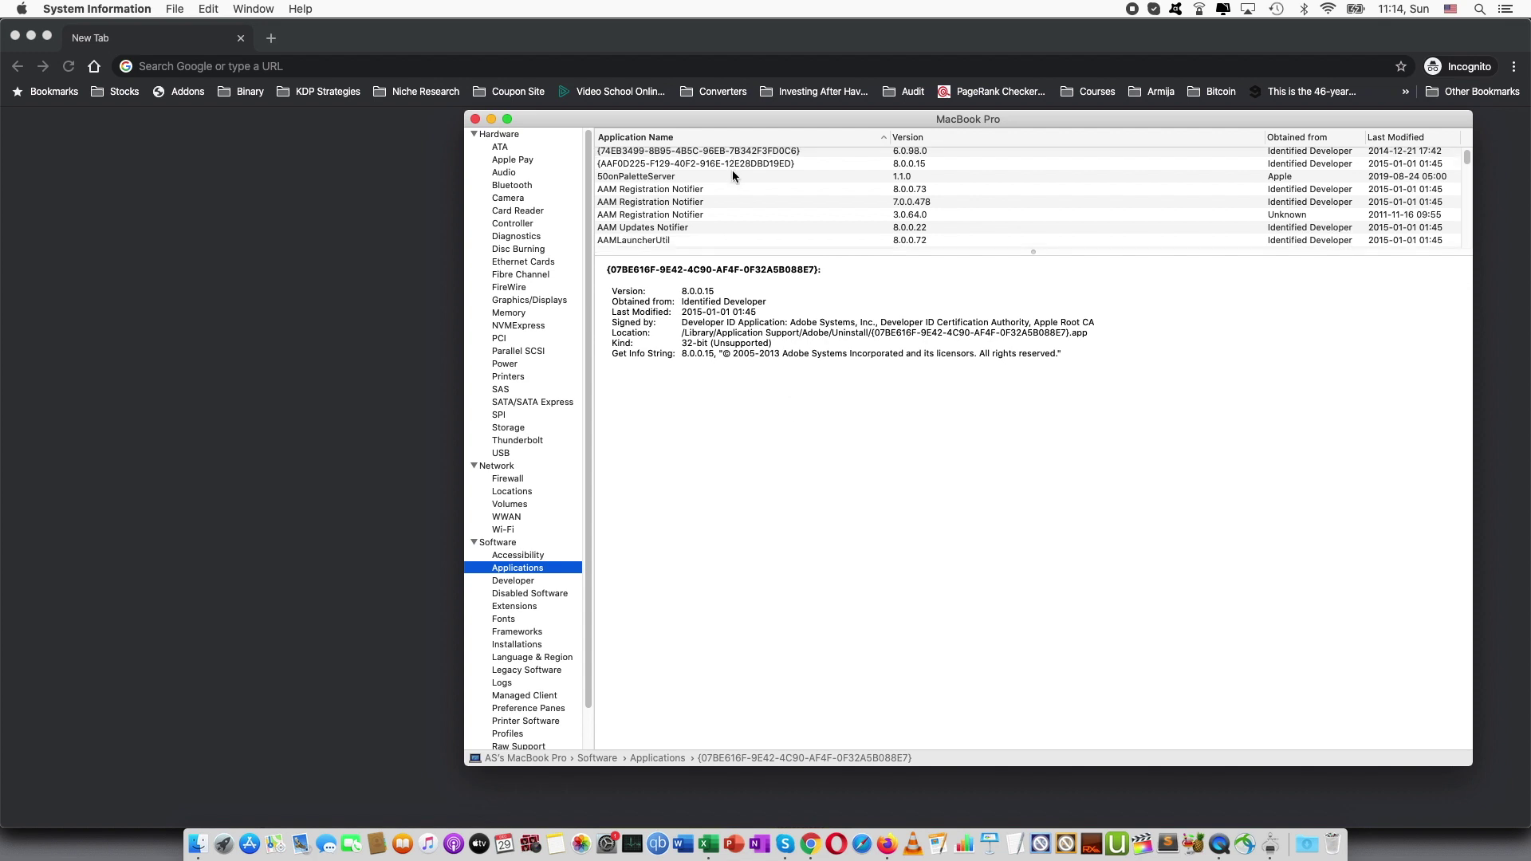
pyautogui.scroll(-2, 732, 170)
pyautogui.scroll(-1, 733, 170)
pyautogui.scroll(-1, 732, 171)
pyautogui.scroll(-1, 732, 171)
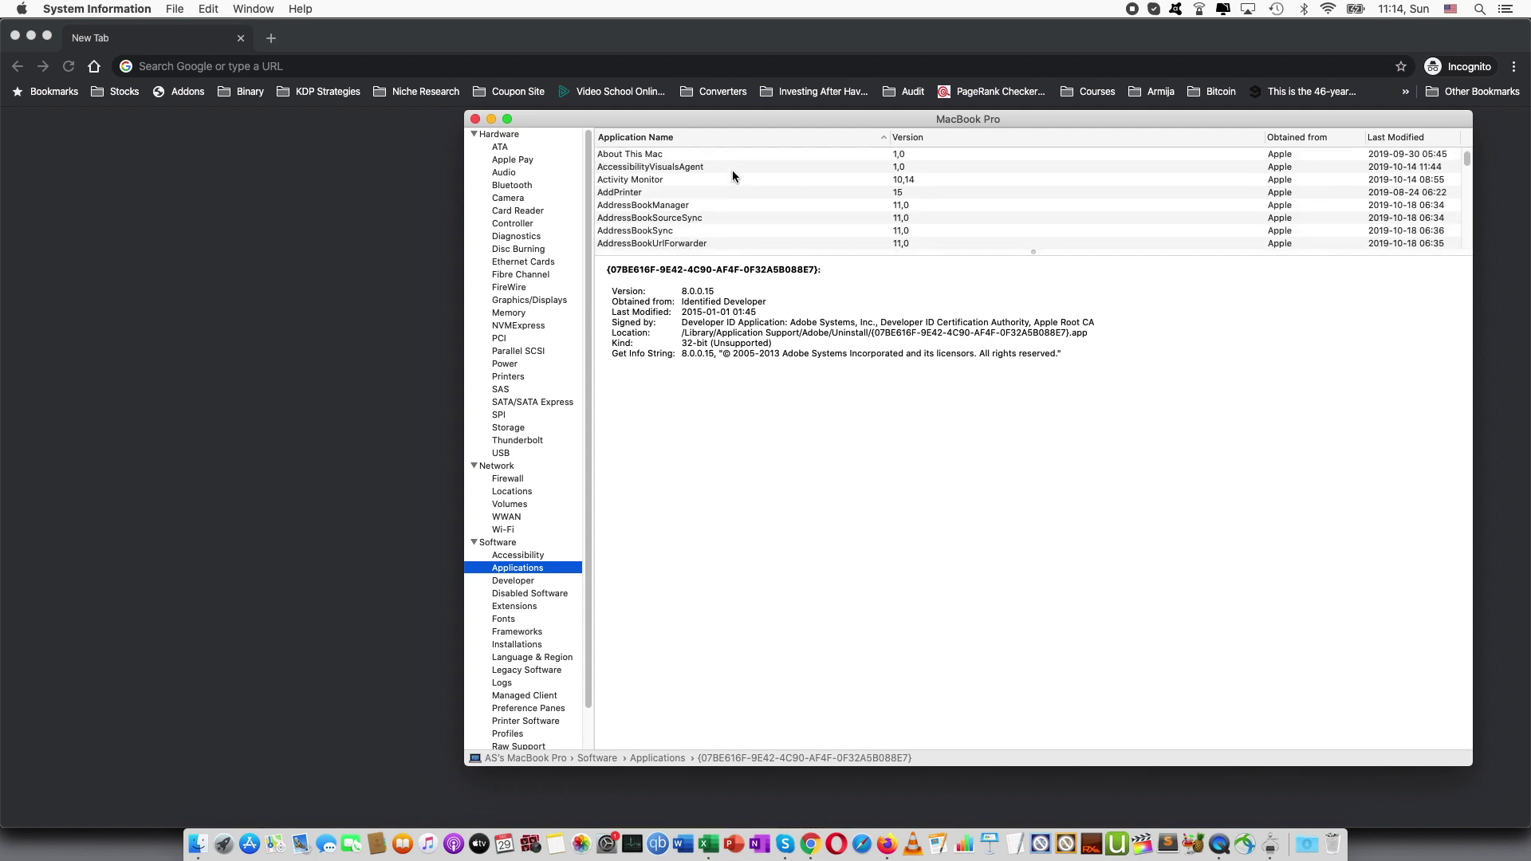
pyautogui.scroll(-1, 732, 172)
pyautogui.scroll(-1, 733, 171)
pyautogui.scroll(-1, 732, 175)
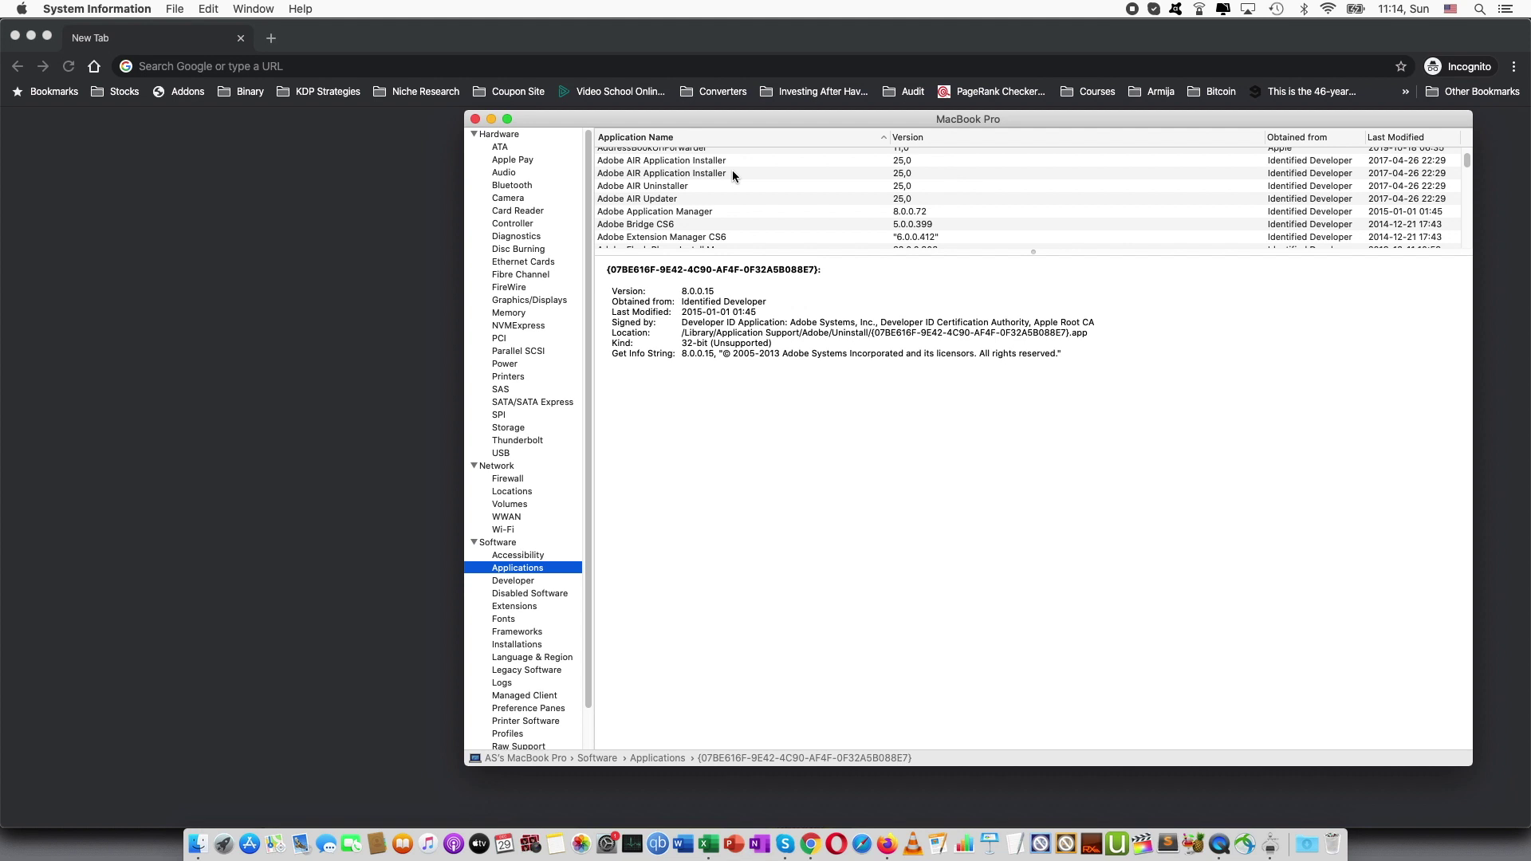
pyautogui.scroll(-1, 732, 175)
pyautogui.scroll(-1, 732, 176)
pyautogui.scroll(-1, 732, 176)
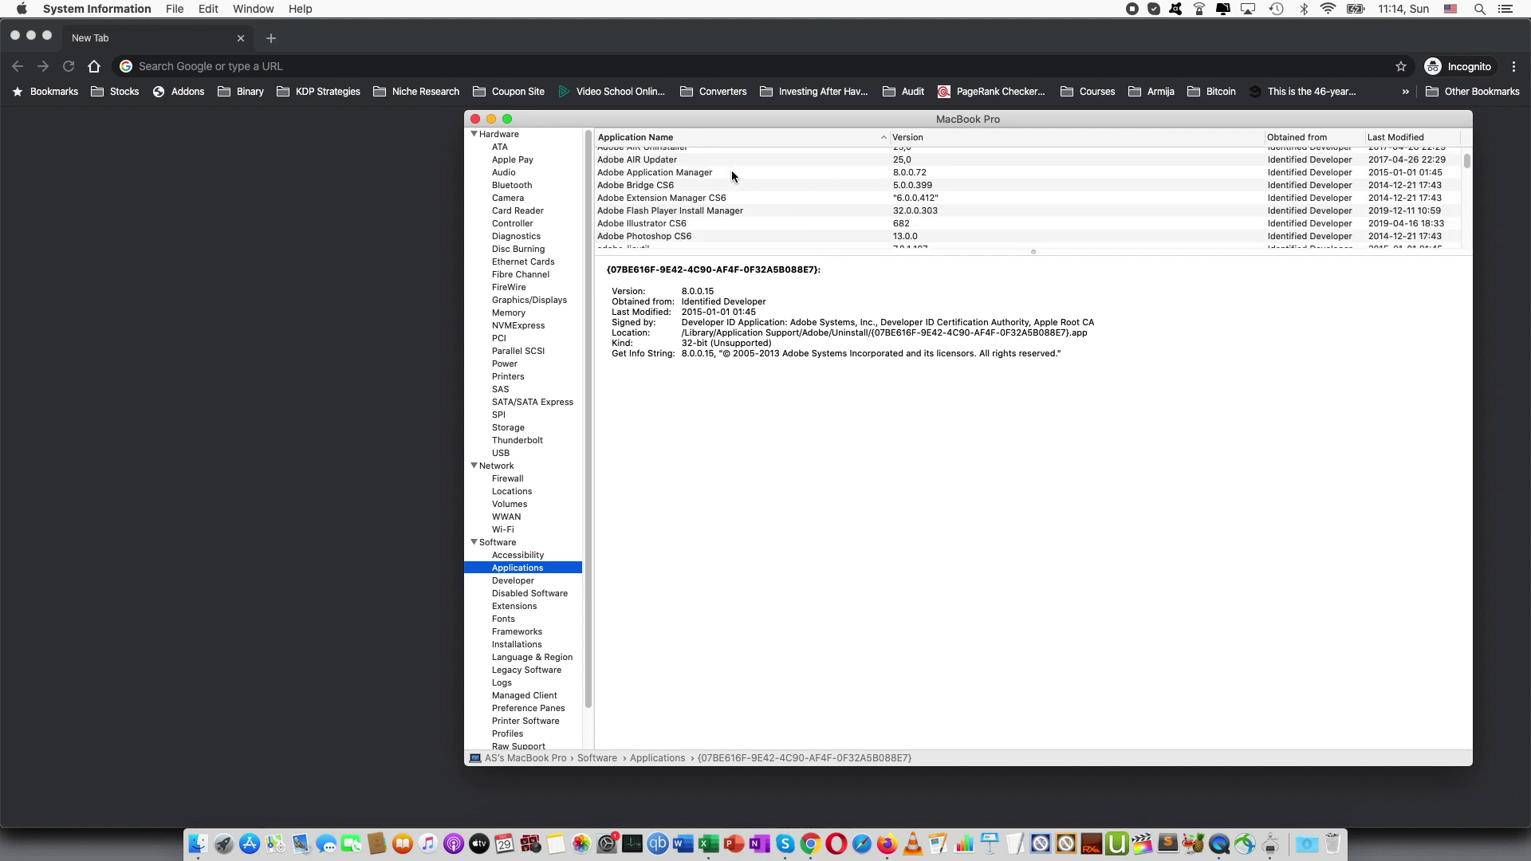
pyautogui.click(693, 236)
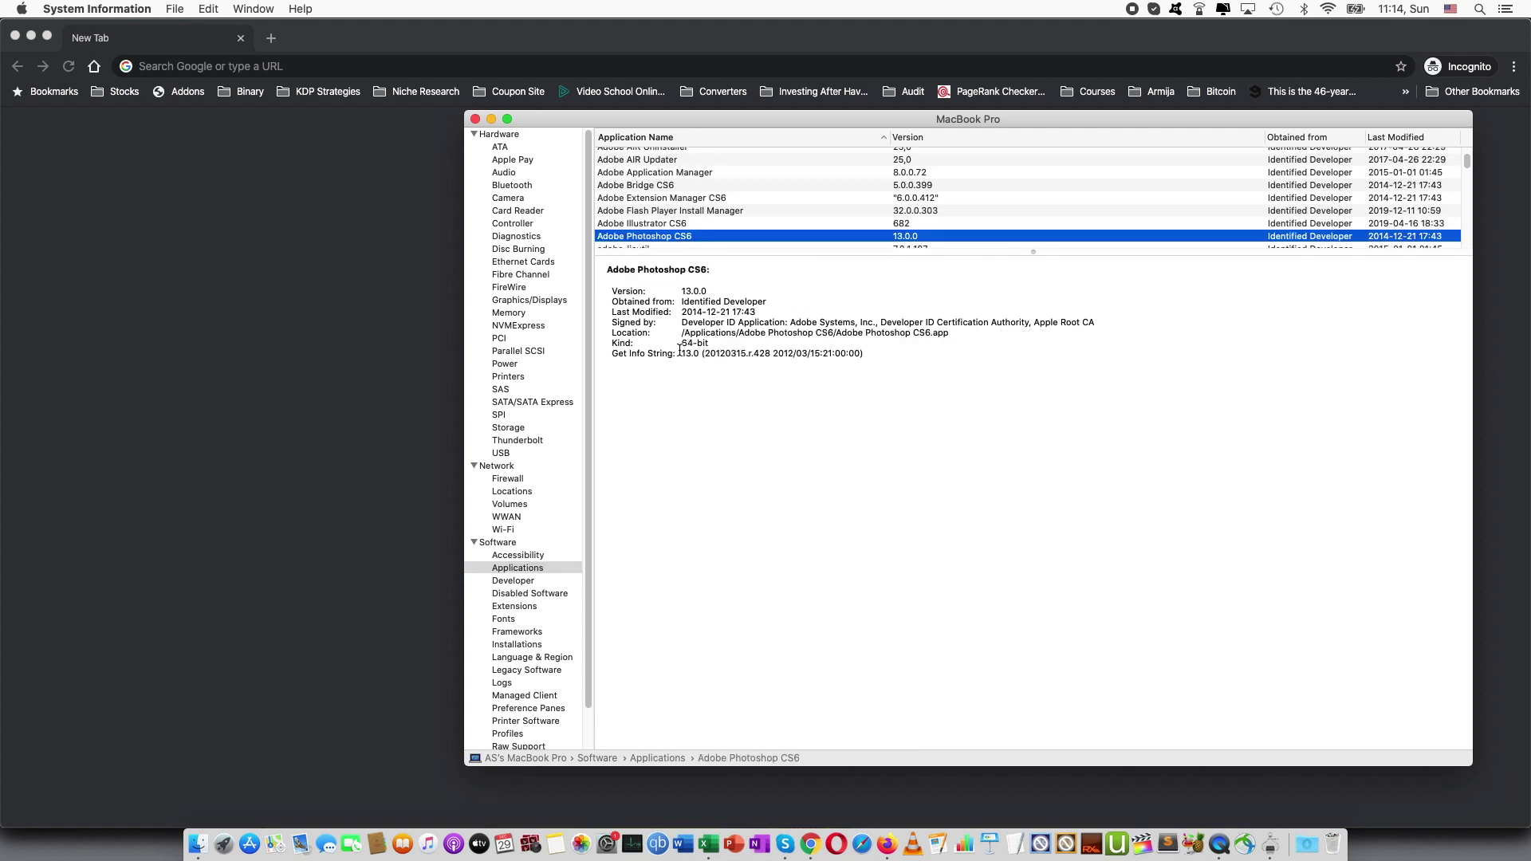
pyautogui.moveTo(678, 345); pyautogui.dragTo(709, 344)
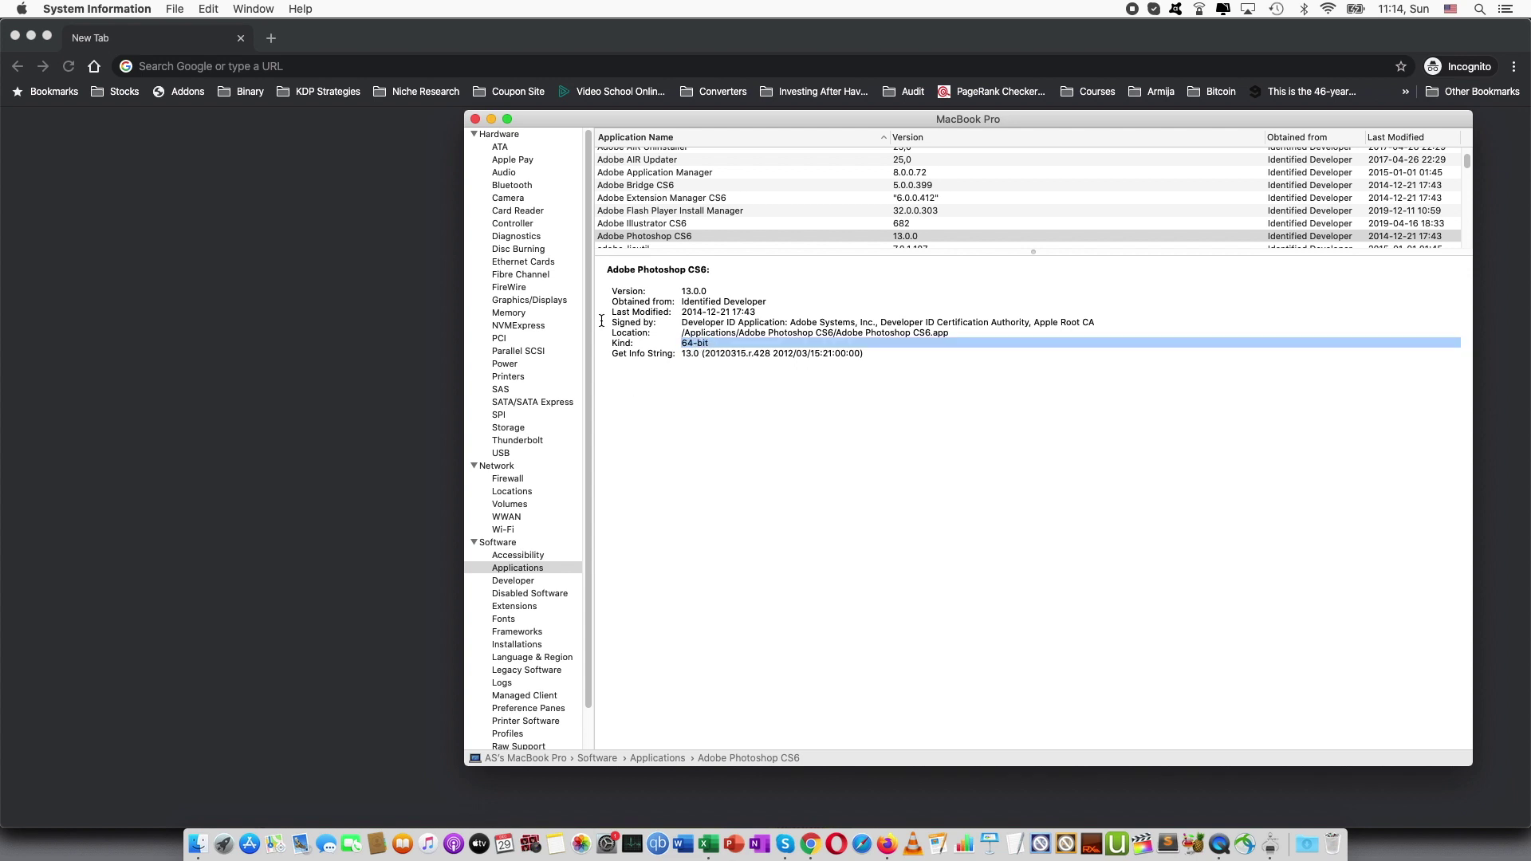
pyautogui.click(474, 121)
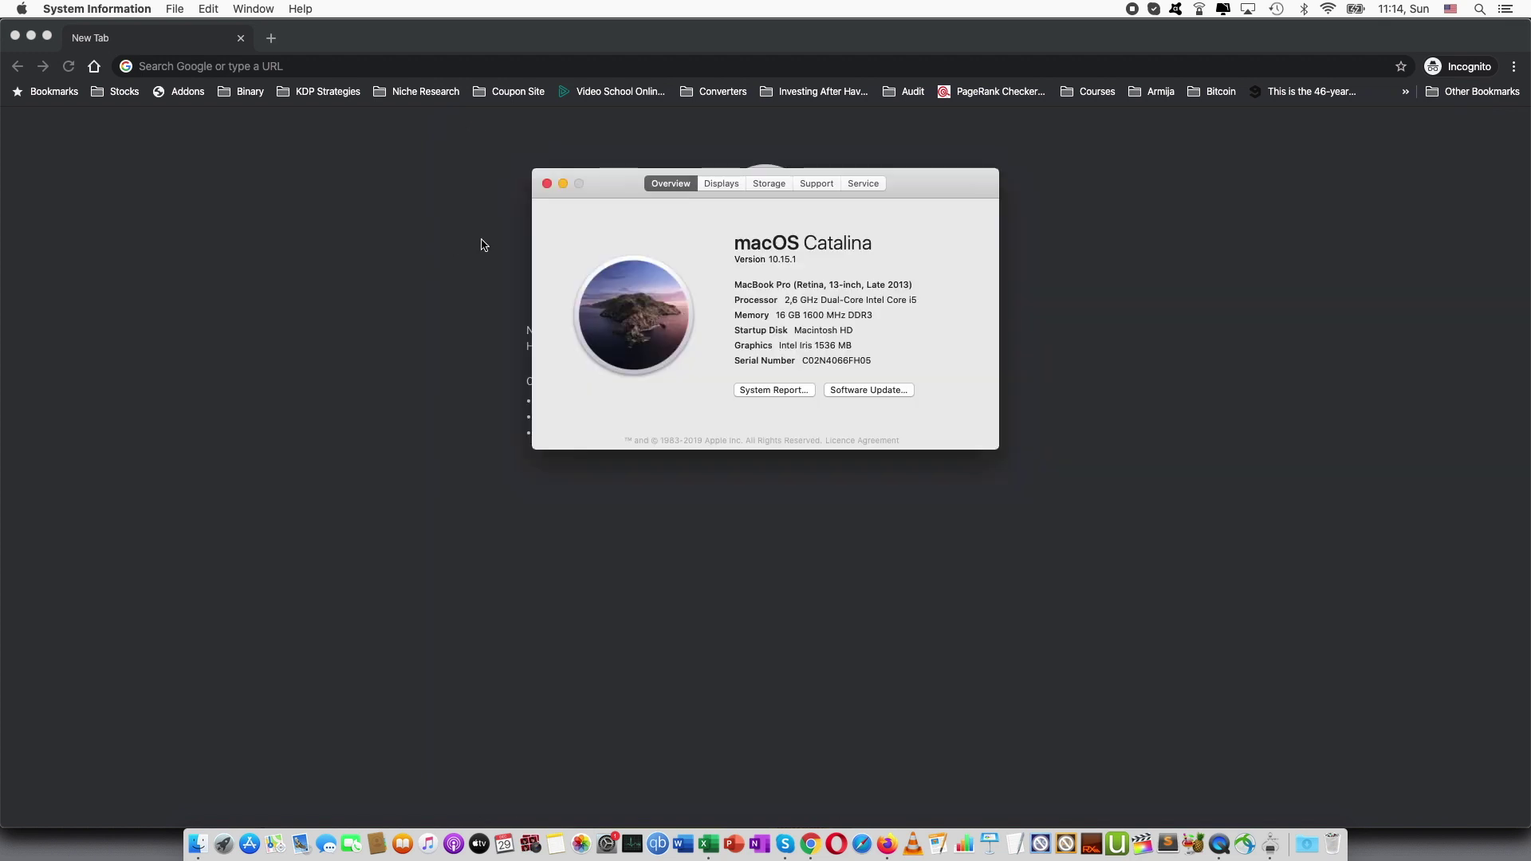
pyautogui.click(549, 185)
# Open a Finder window and go into the Adobe Photoshop CS6 folder in Applications.
pyautogui.click(211, 841)
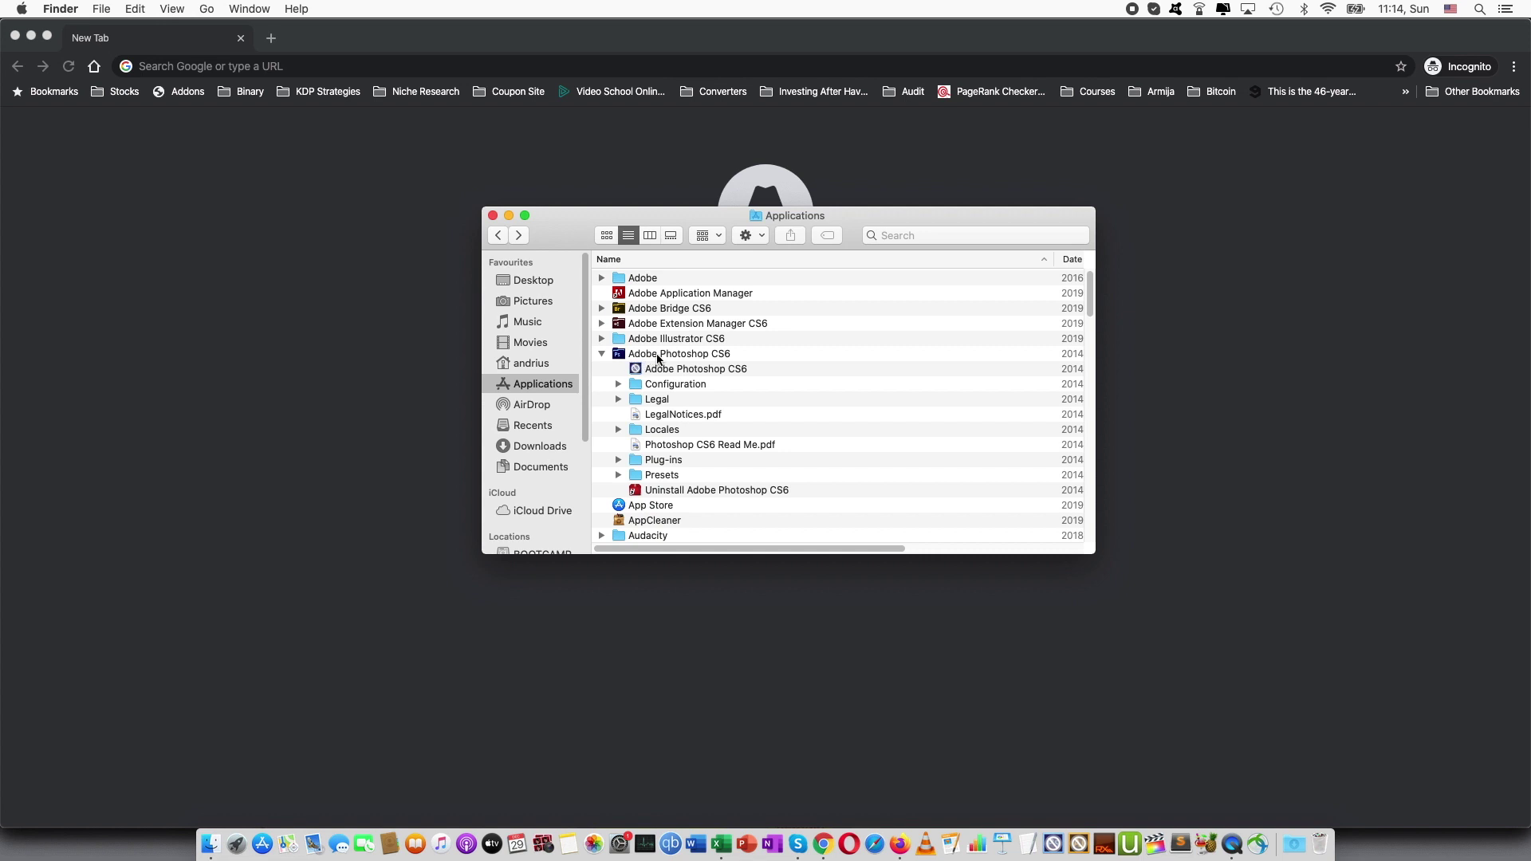
pyautogui.doubleClick(662, 359)
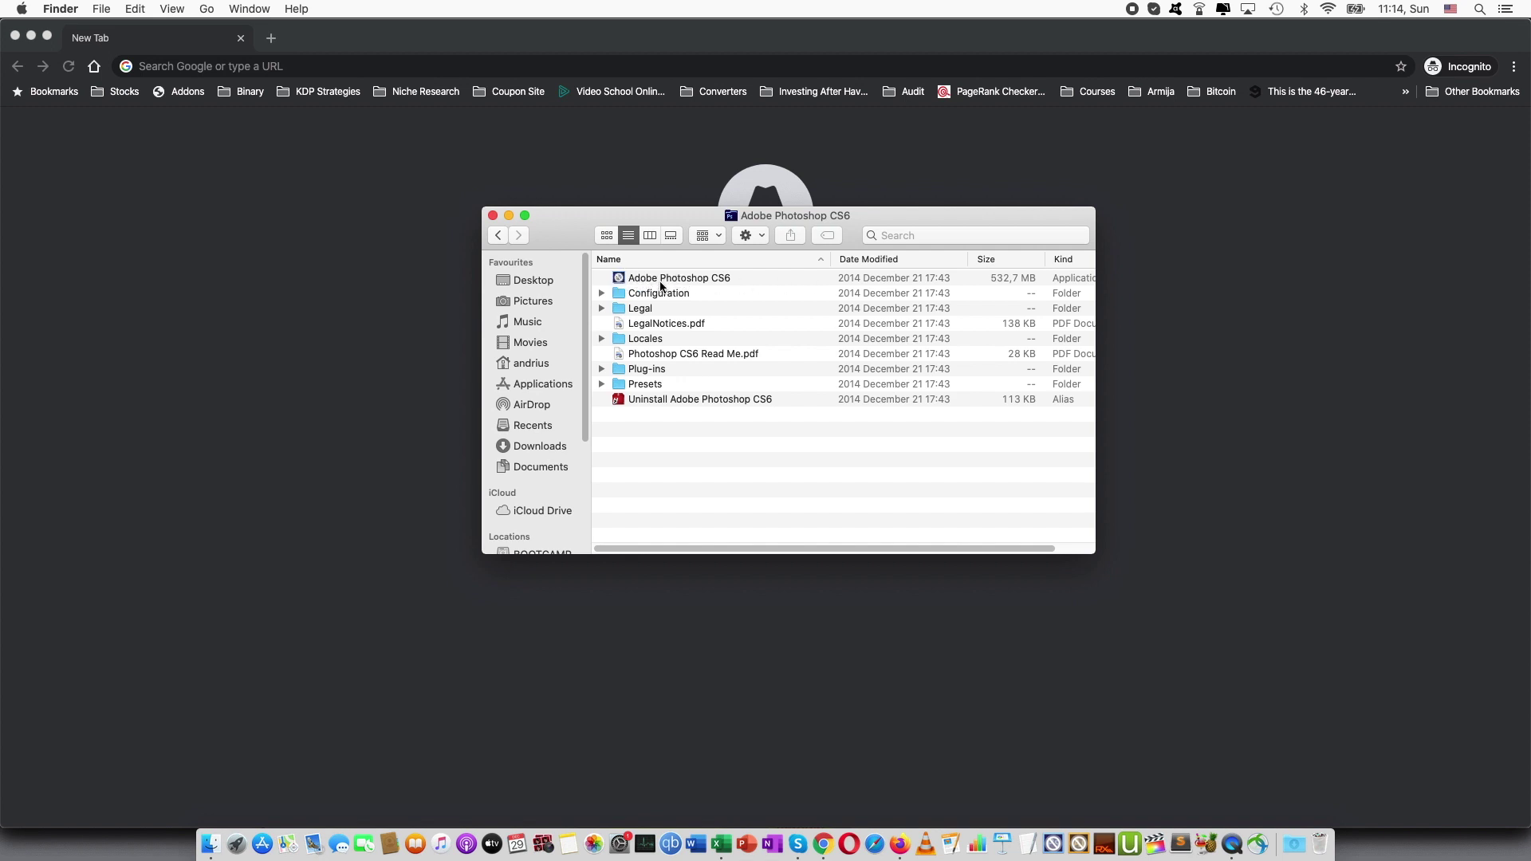
# Run the Adobe Photoshop CS6 executable from the app package's Contents > MacOS folder.
pyautogui.rightClick(718, 275)
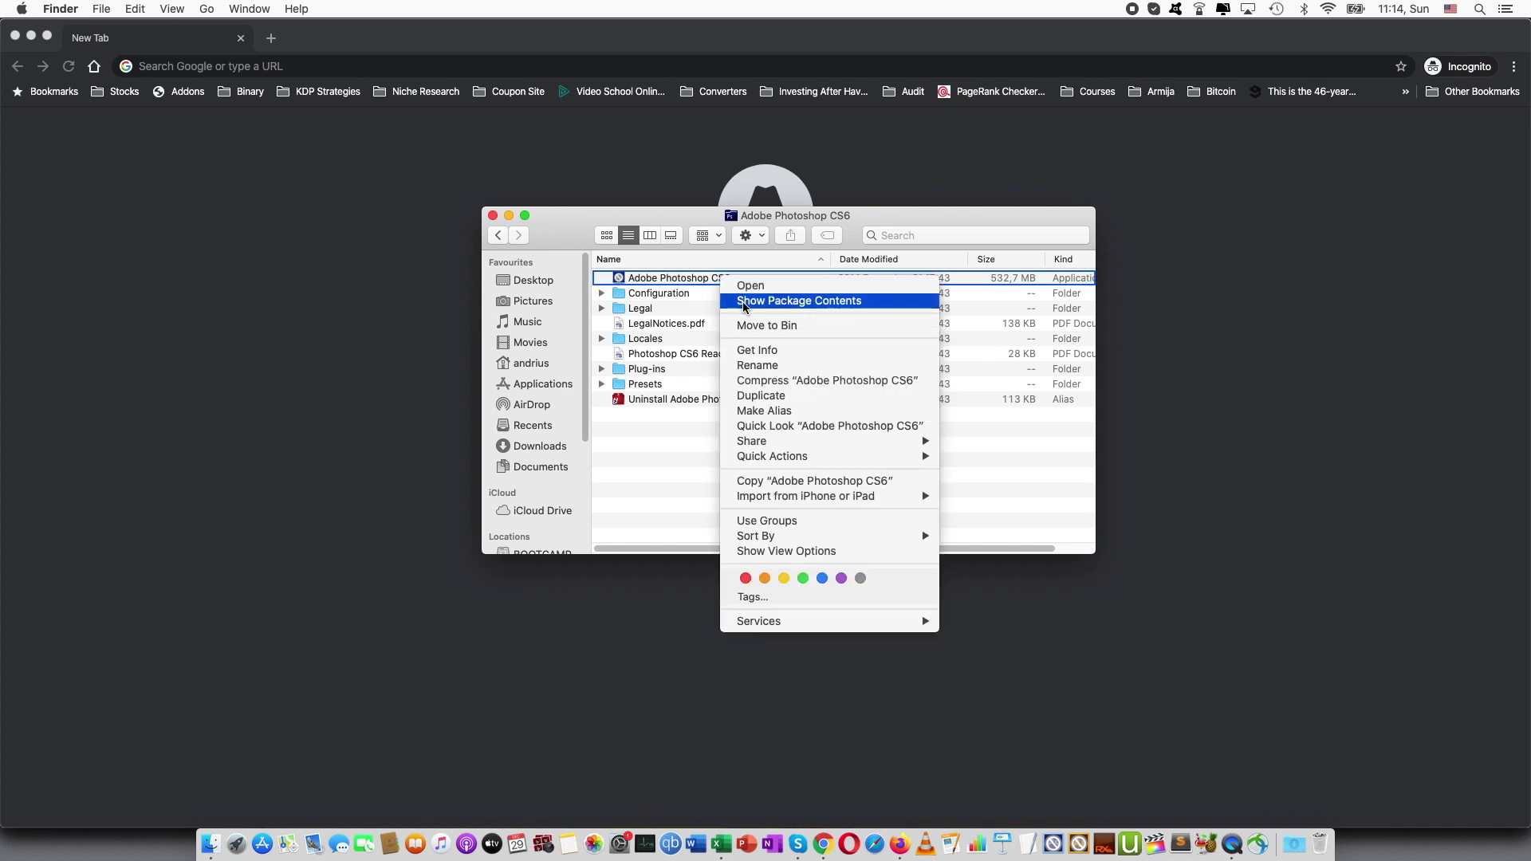
pyautogui.click(742, 302)
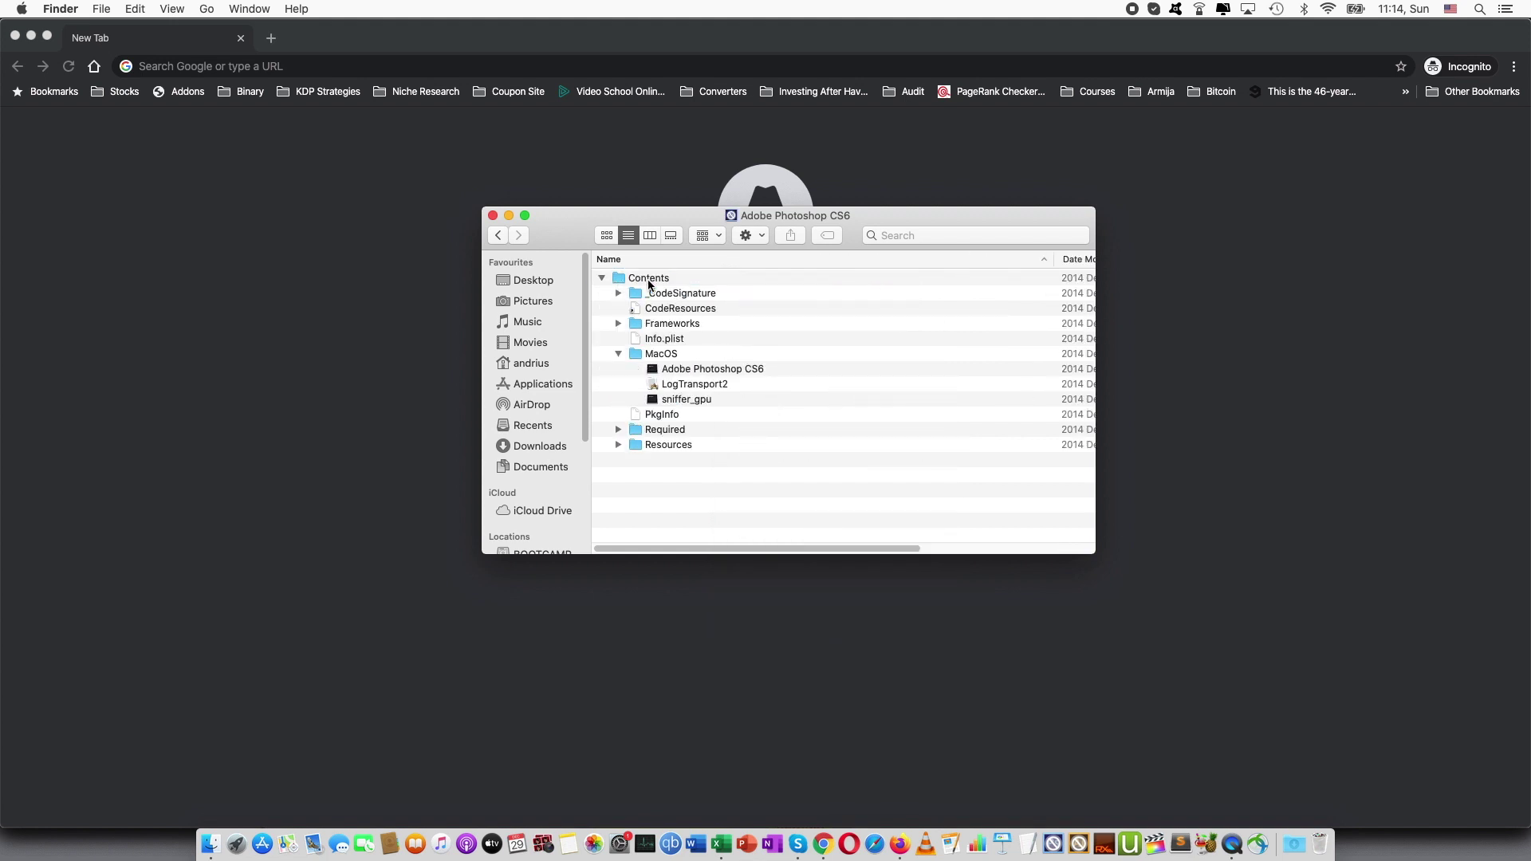
pyautogui.click(703, 374)
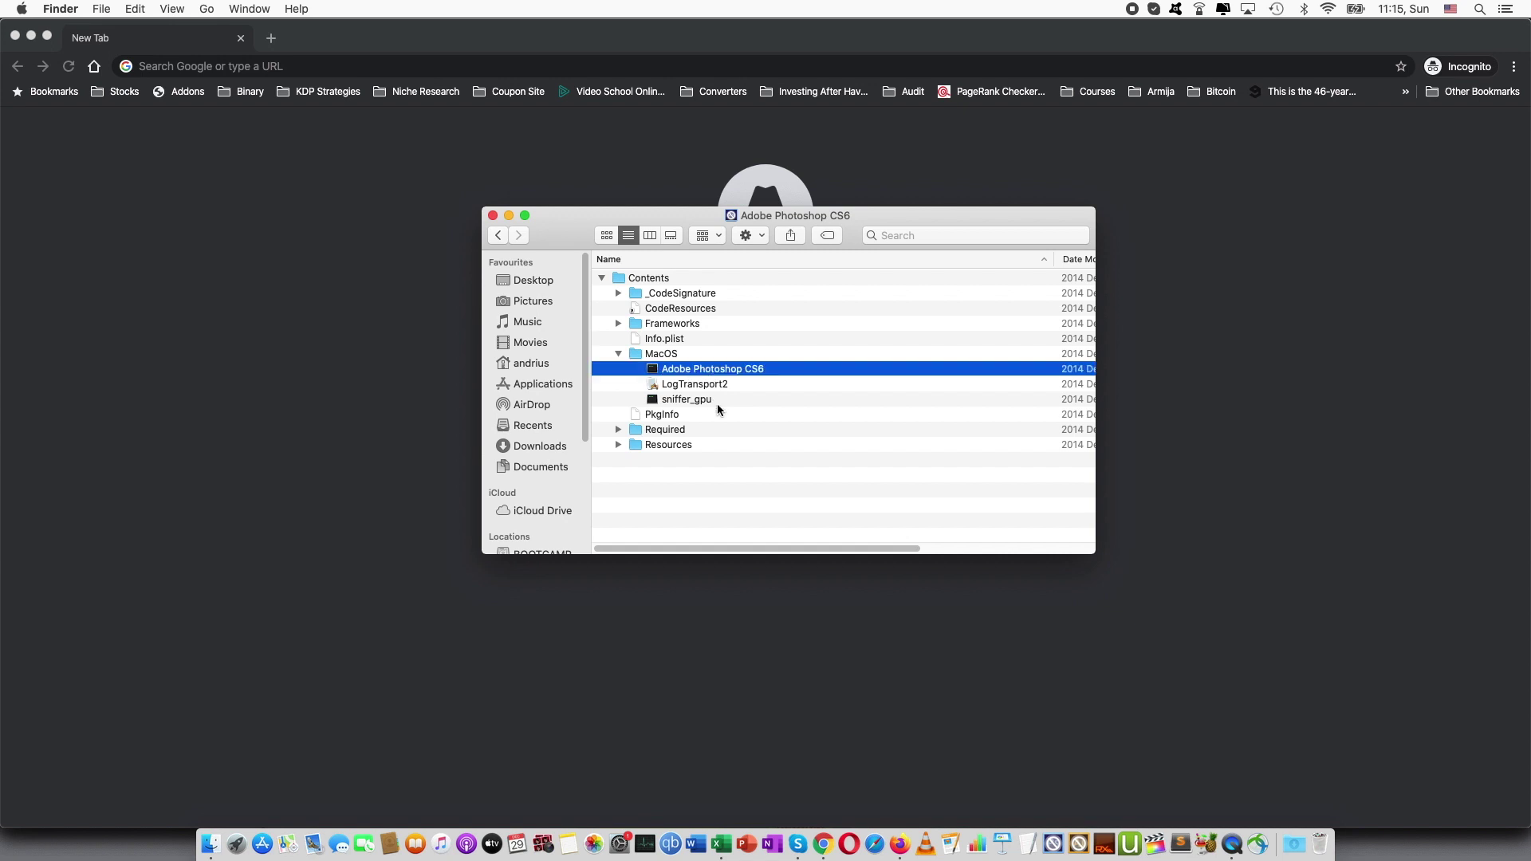
pyautogui.hscroll(5, 731, 552)
pyautogui.hscroll(-5, 738, 558)
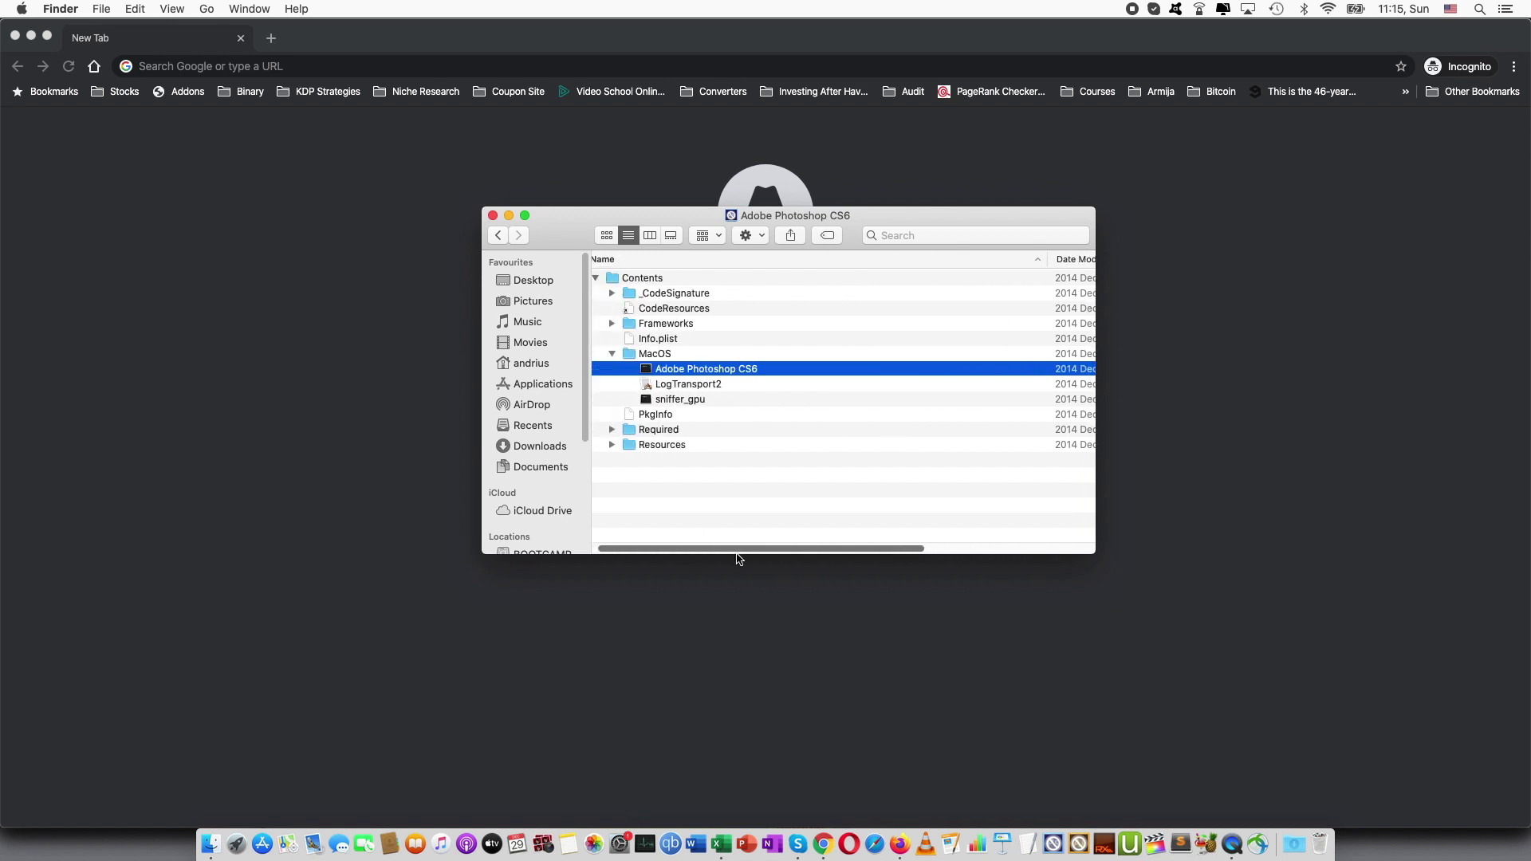
pyautogui.hscroll(5, 737, 558)
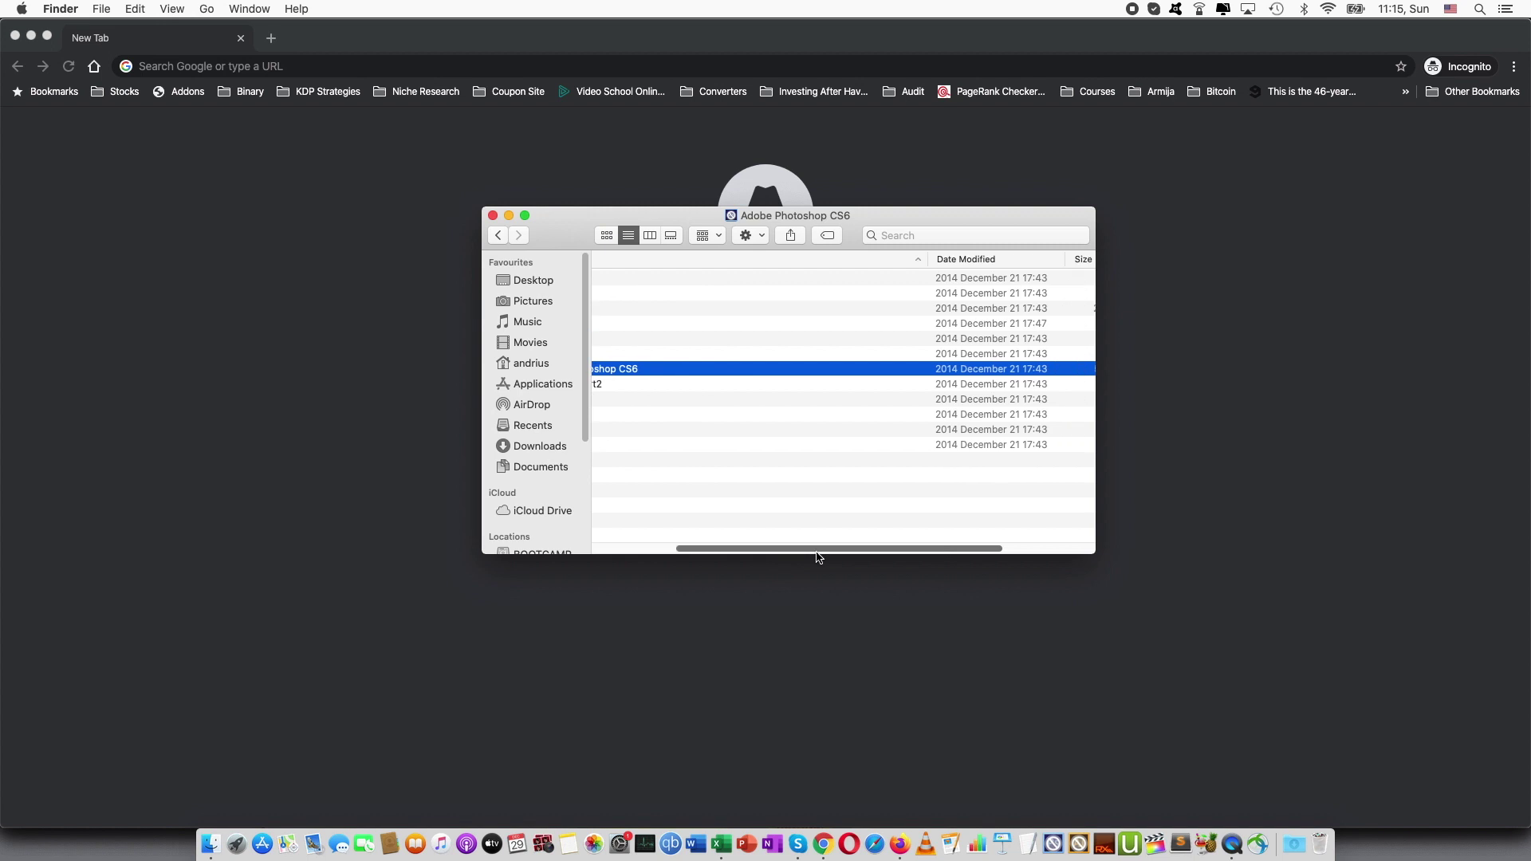
pyautogui.hscroll(-4, 743, 553)
pyautogui.hscroll(-3, 743, 553)
pyautogui.doubleClick(692, 370)
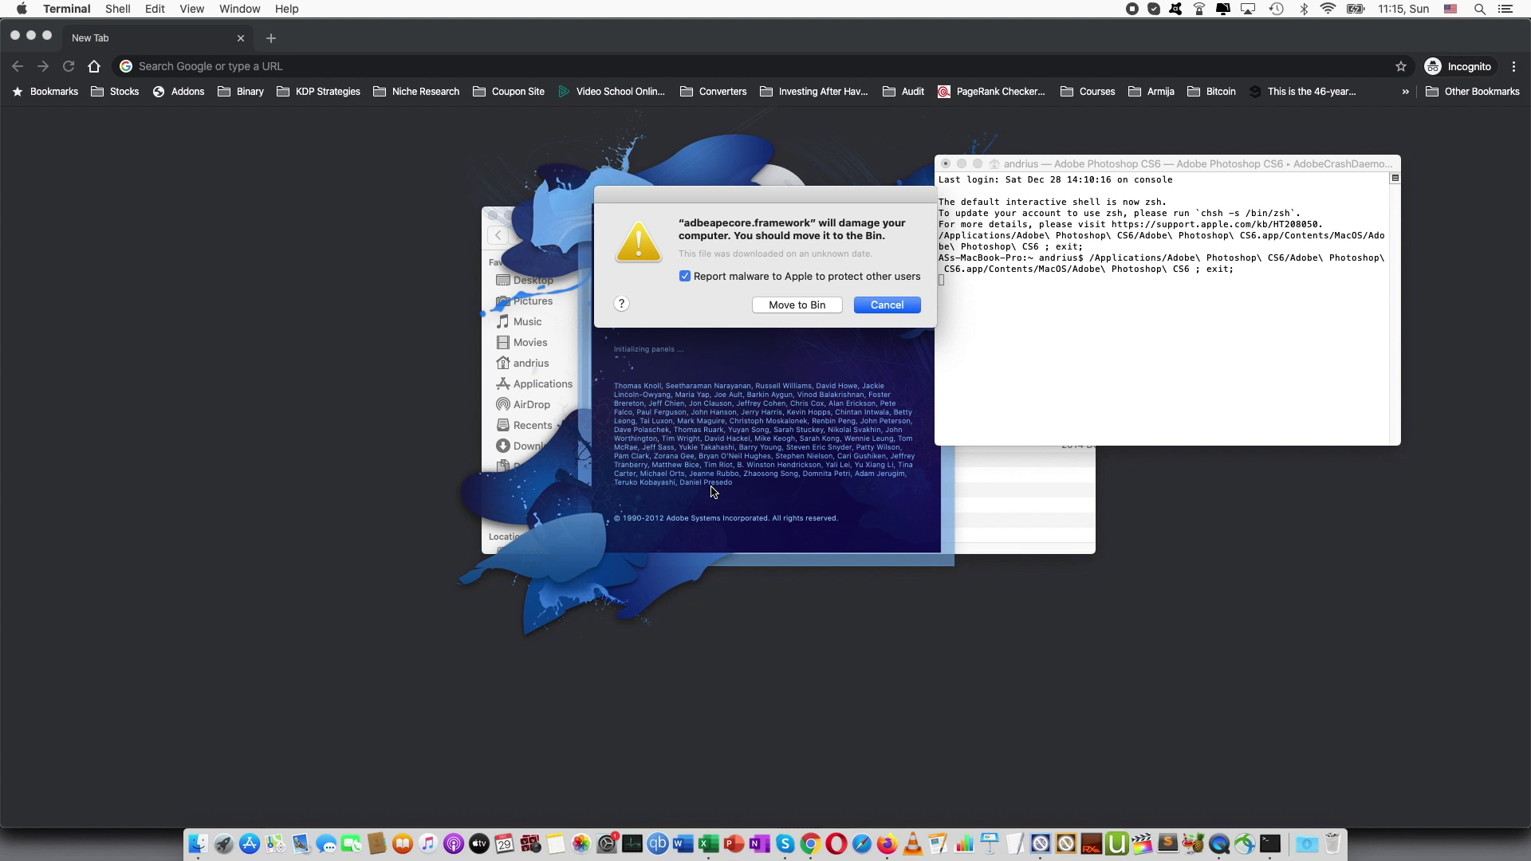
# Cancel both adbeapecore malware warnings, deny Terminal accessibility access, and bring Photoshop forward.
pyautogui.click(885, 306)
pyautogui.click(866, 308)
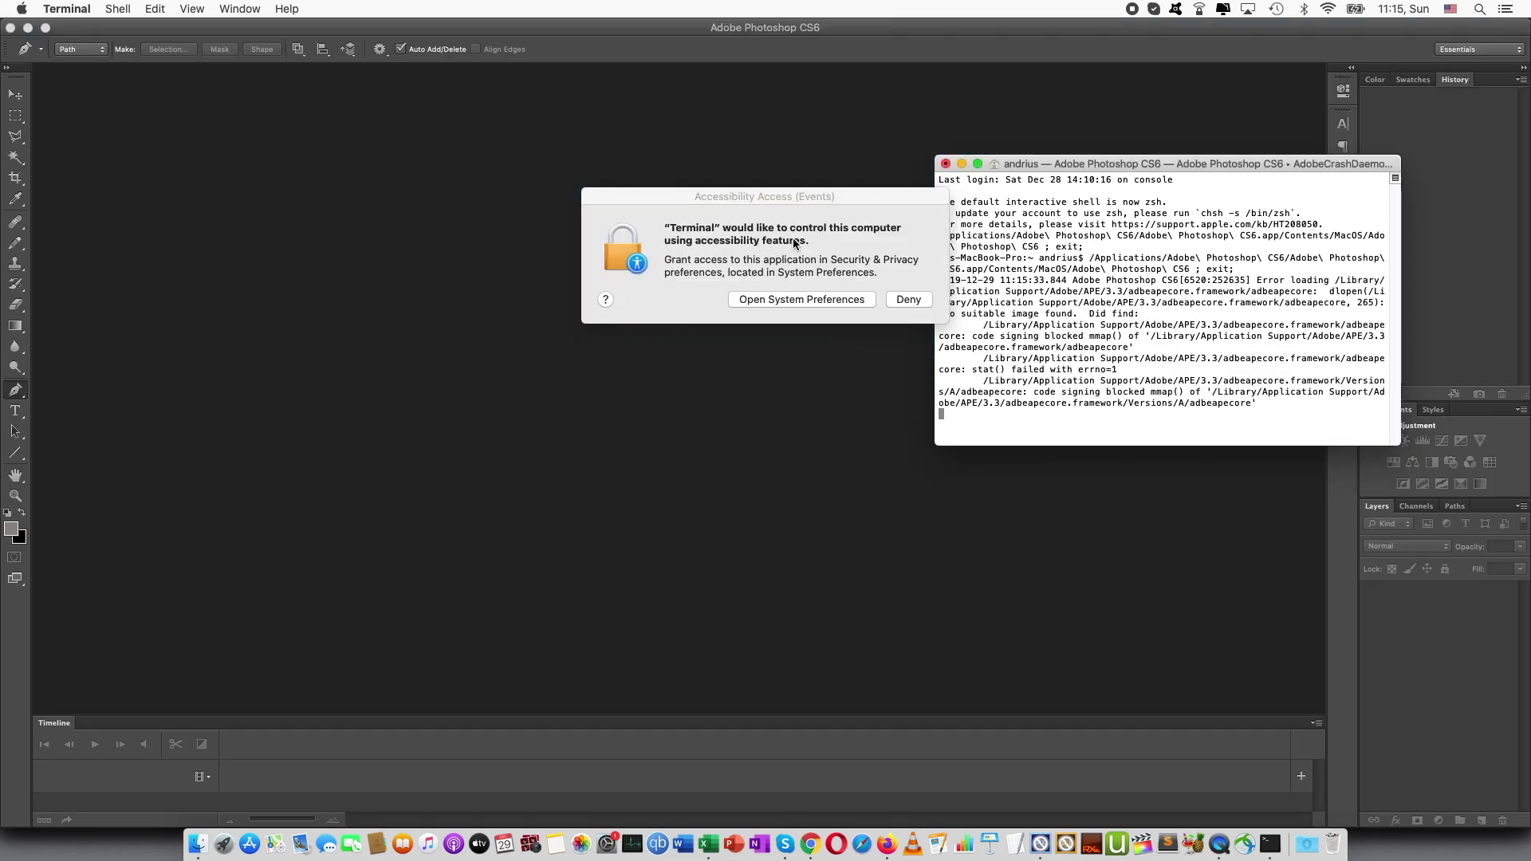
pyautogui.click(907, 299)
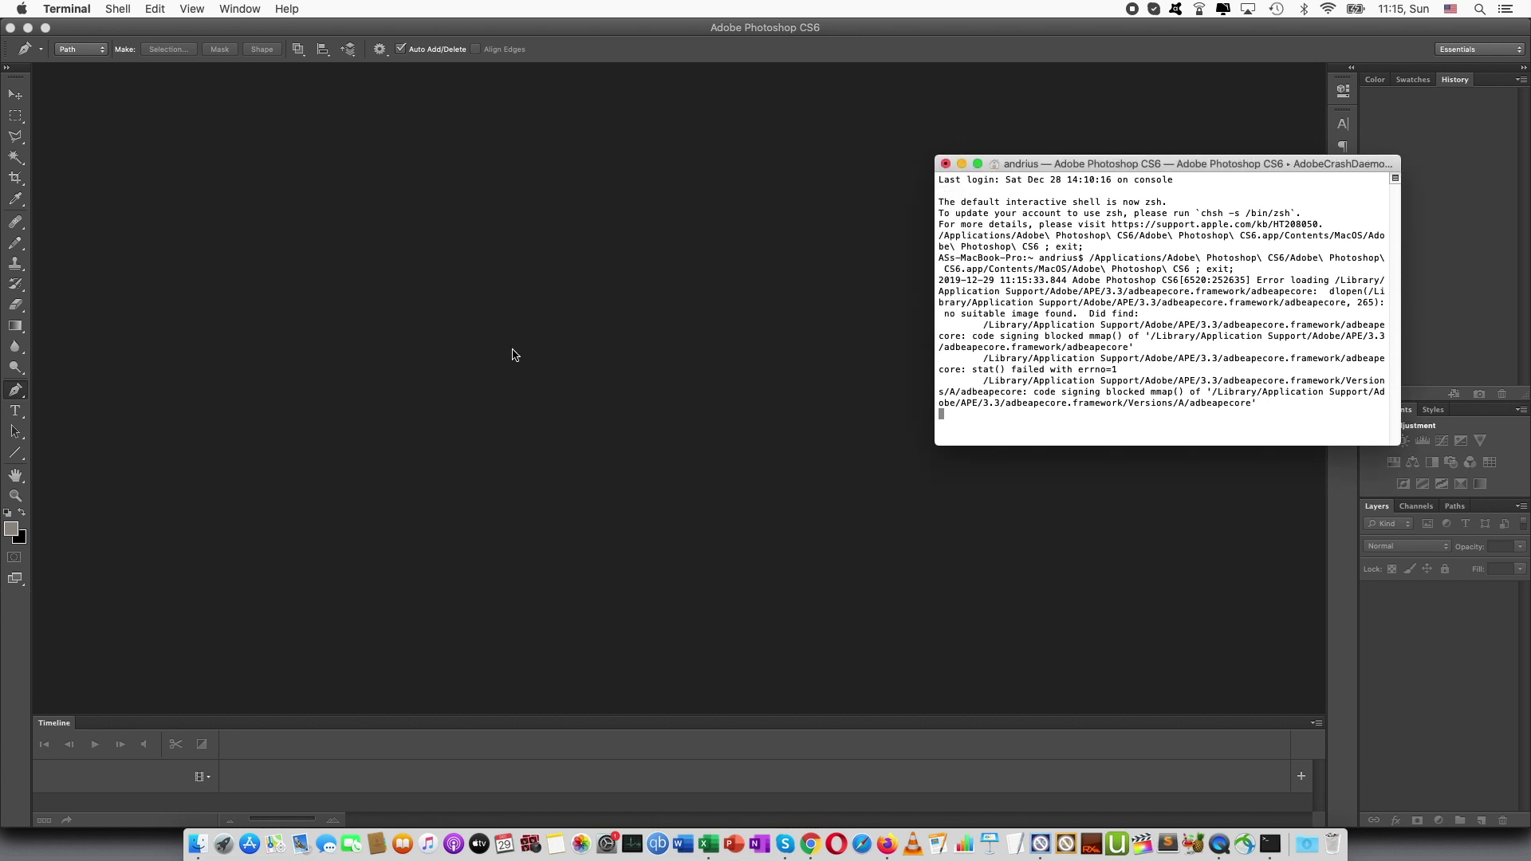
pyautogui.click(417, 354)
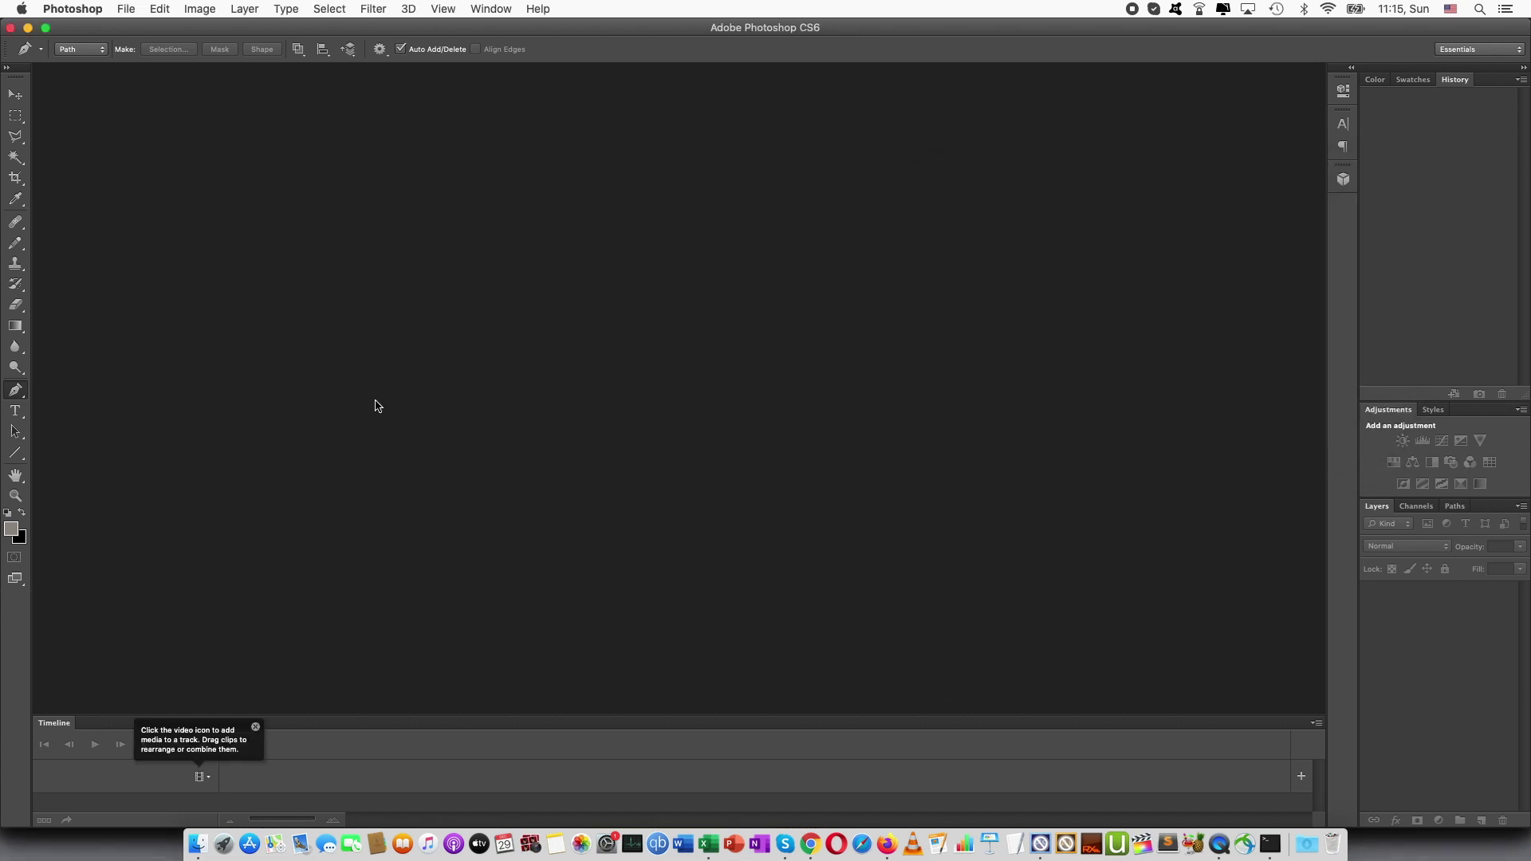
# Create a new 1800×1800 px document and drag a left-to-right grey-to-black gradient across it.
pyautogui.click(256, 728)
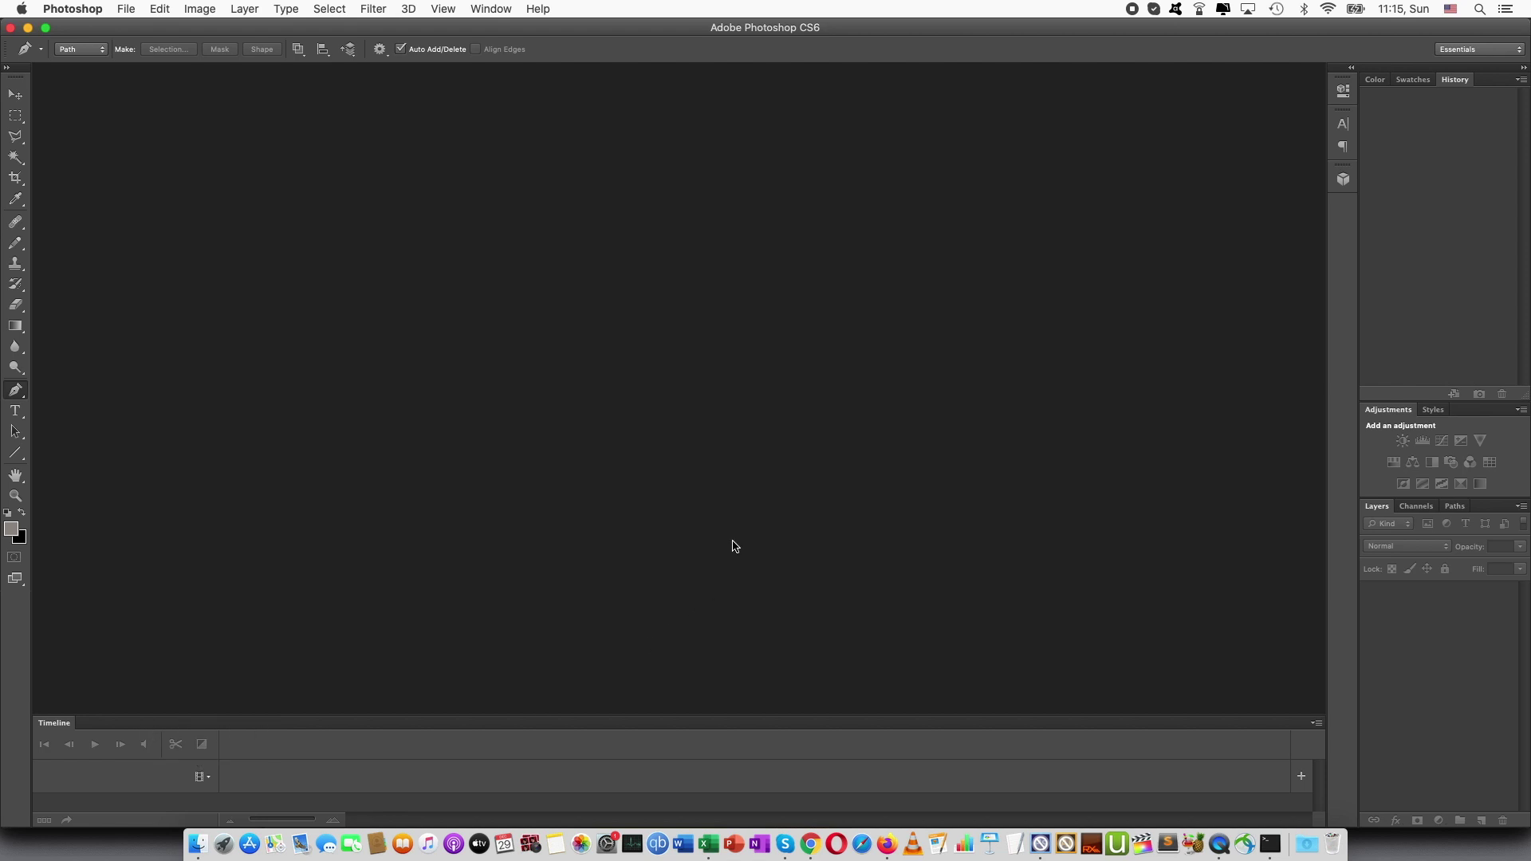
pyautogui.click(119, 12)
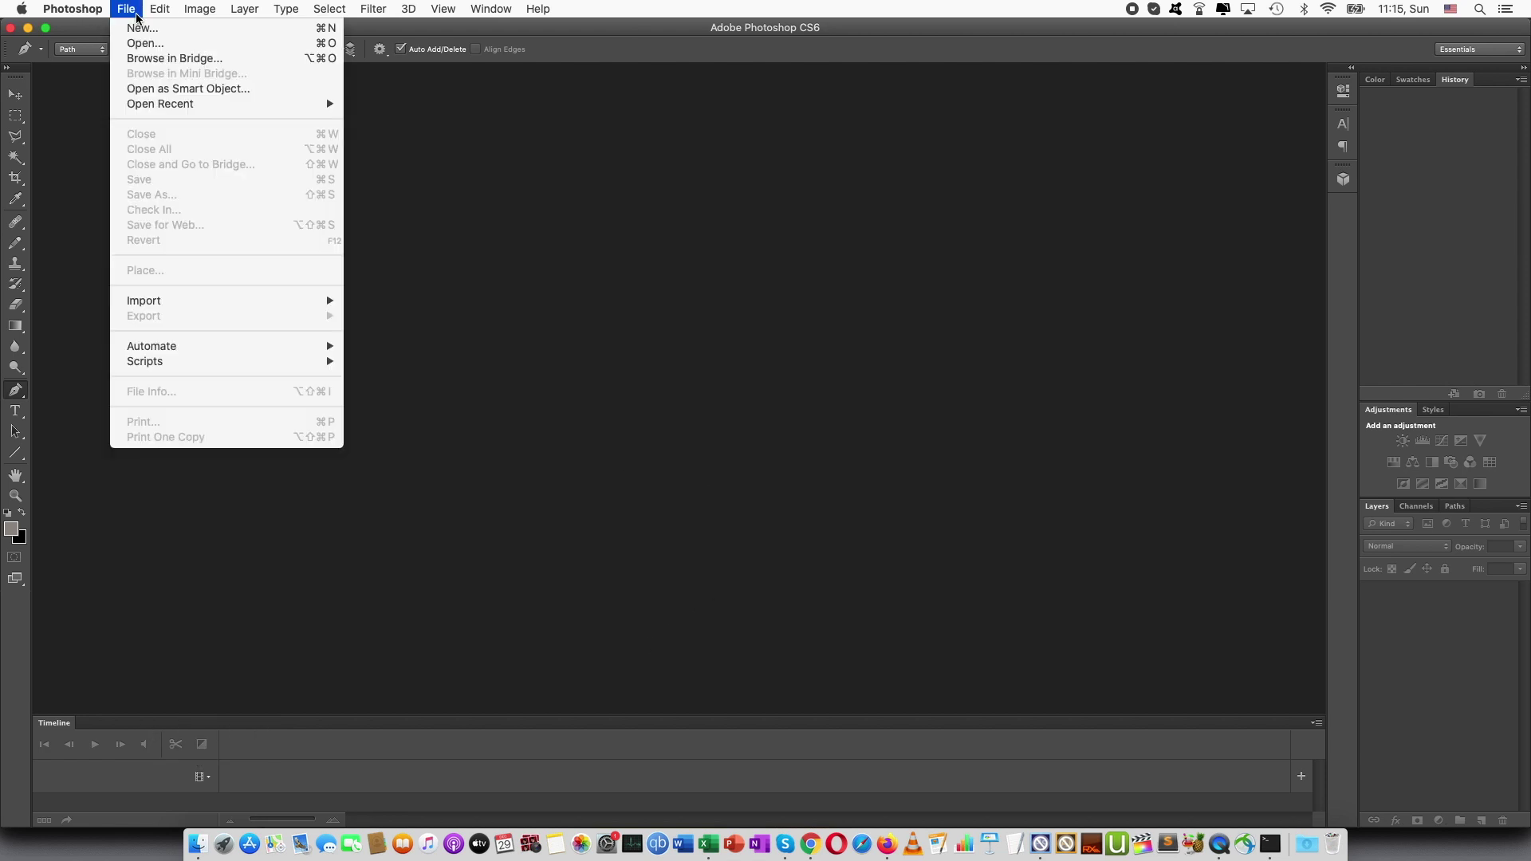
pyautogui.click(141, 33)
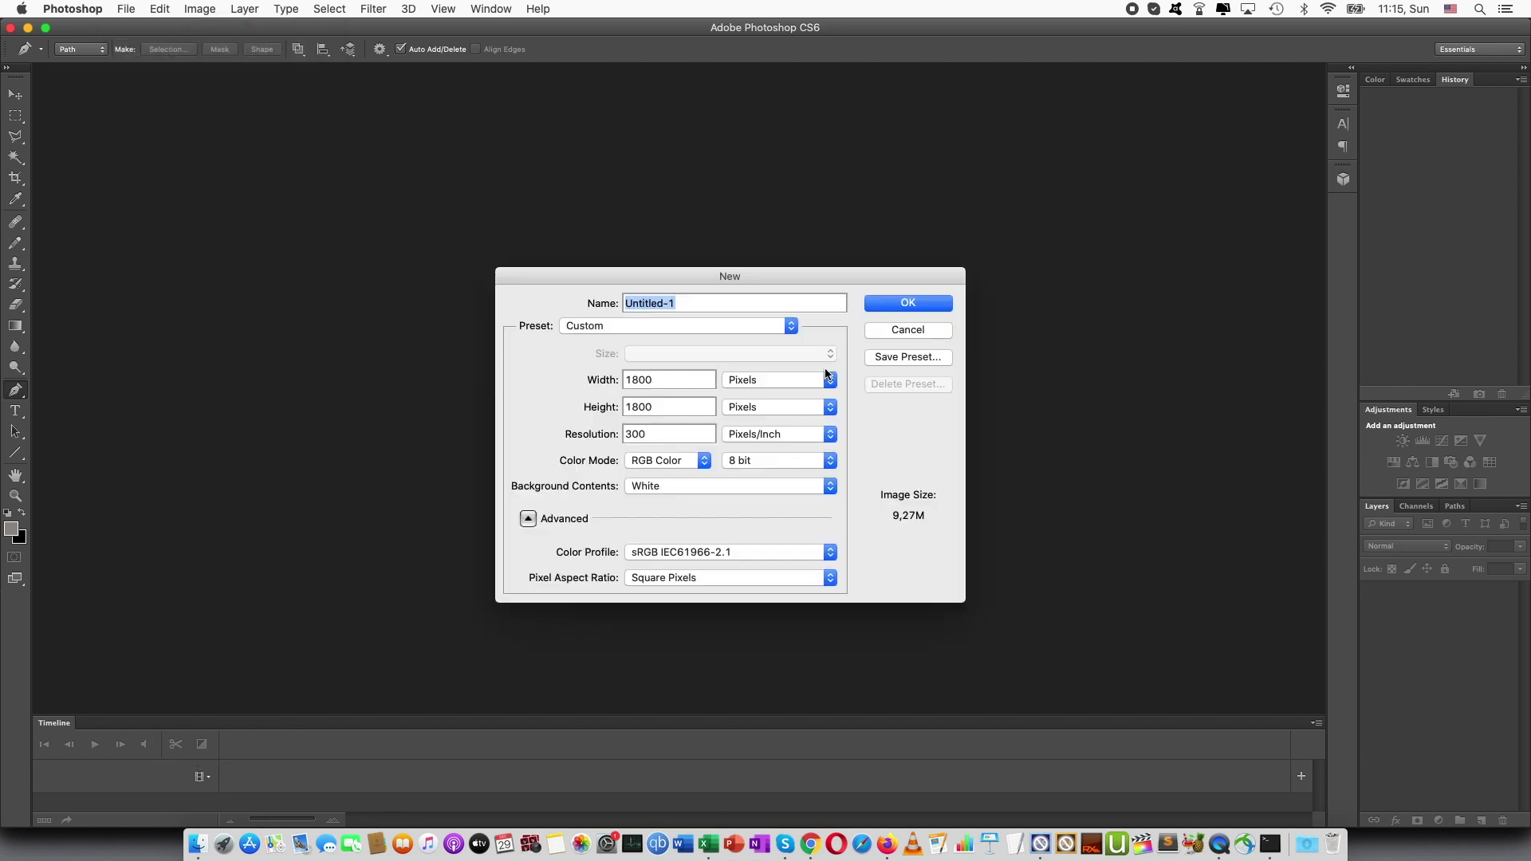
pyautogui.click(922, 302)
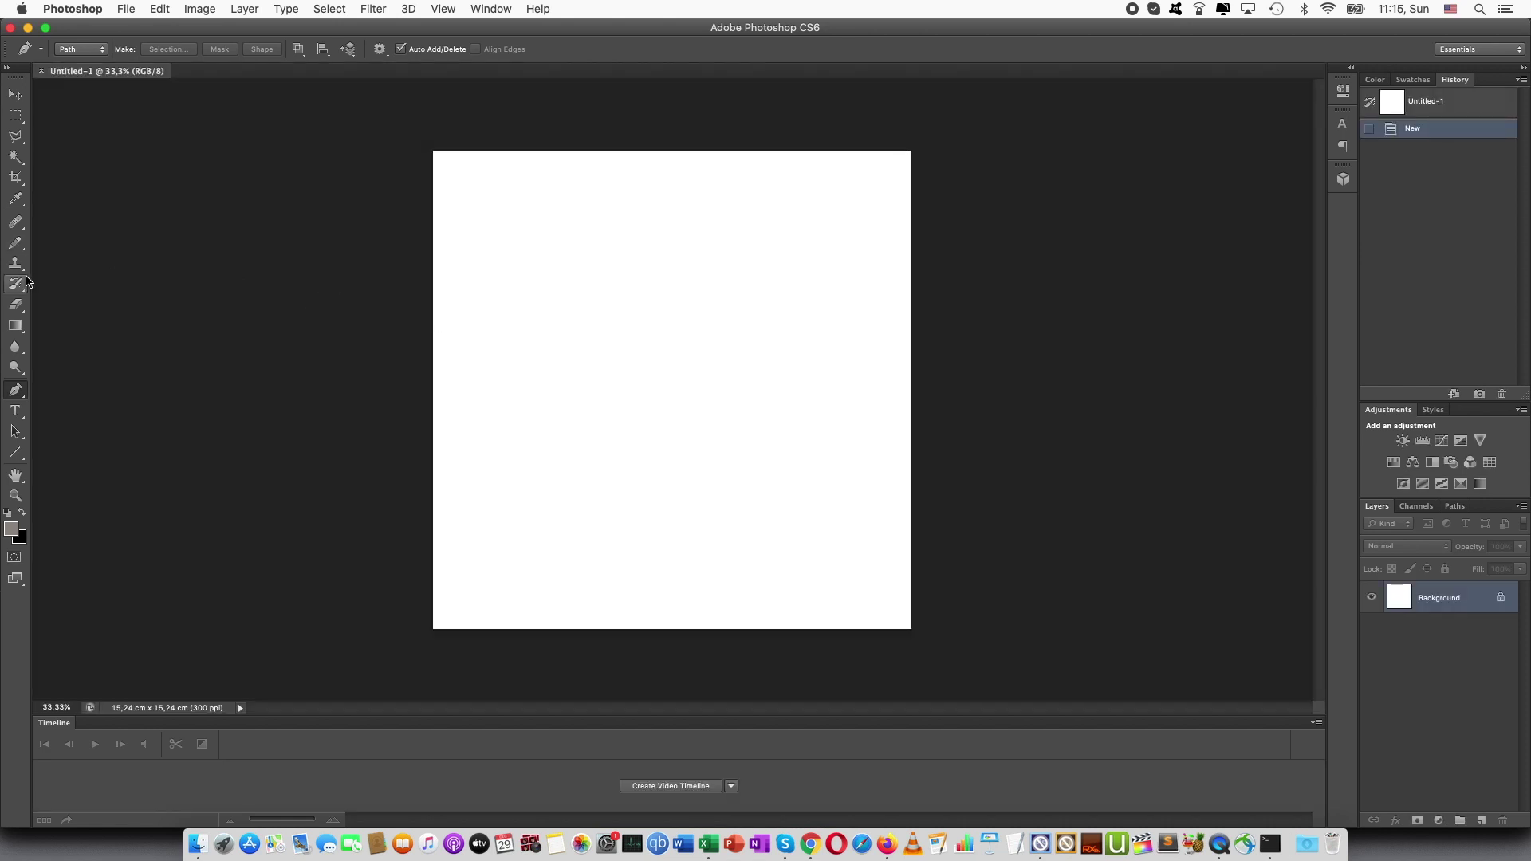
pyautogui.click(16, 325)
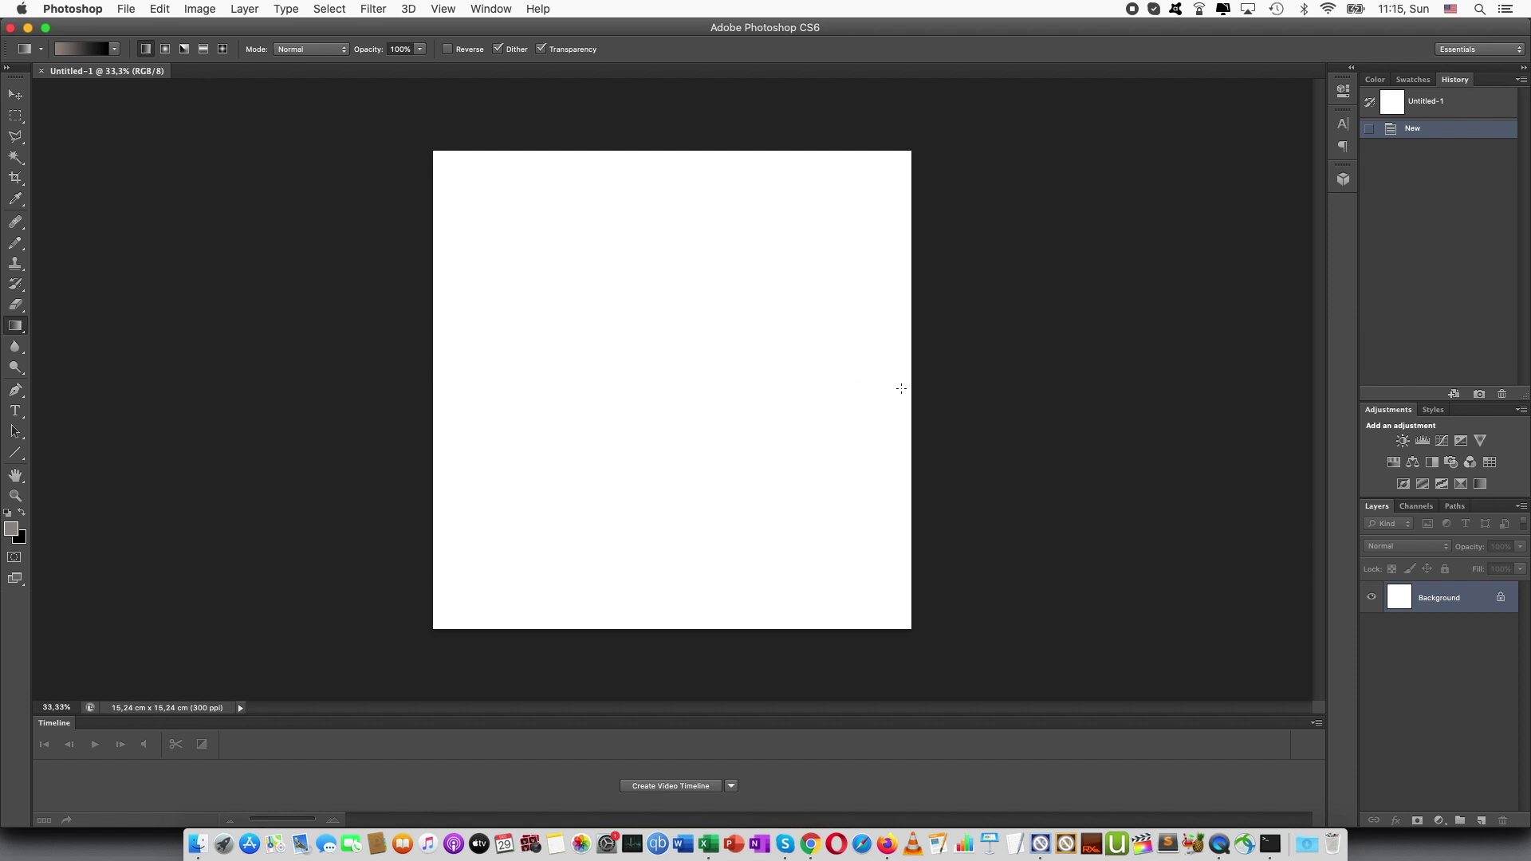
pyautogui.moveTo(676, 383); pyautogui.dragTo(873, 384)
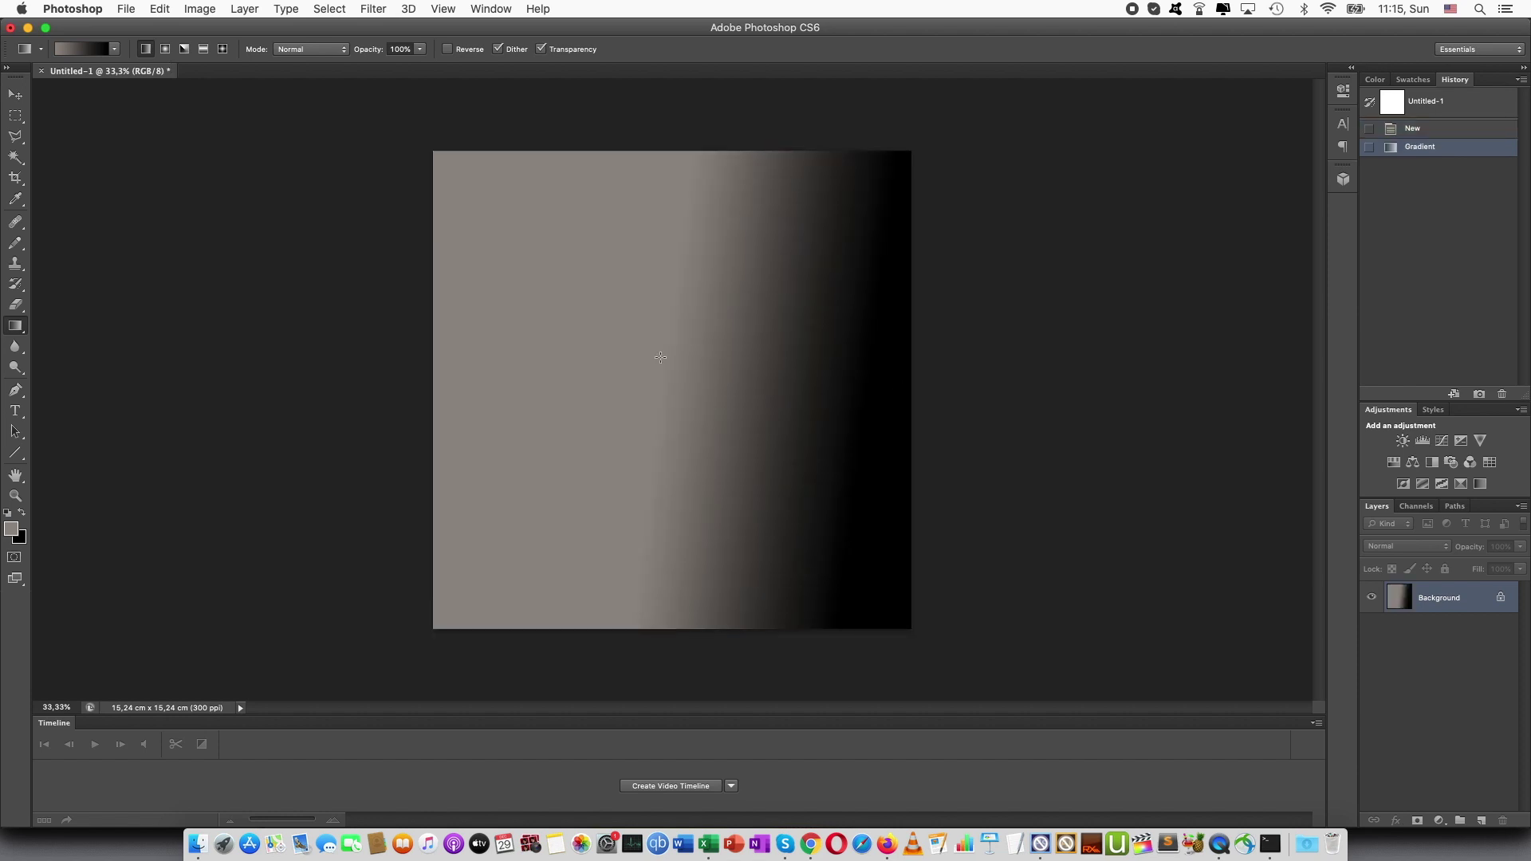